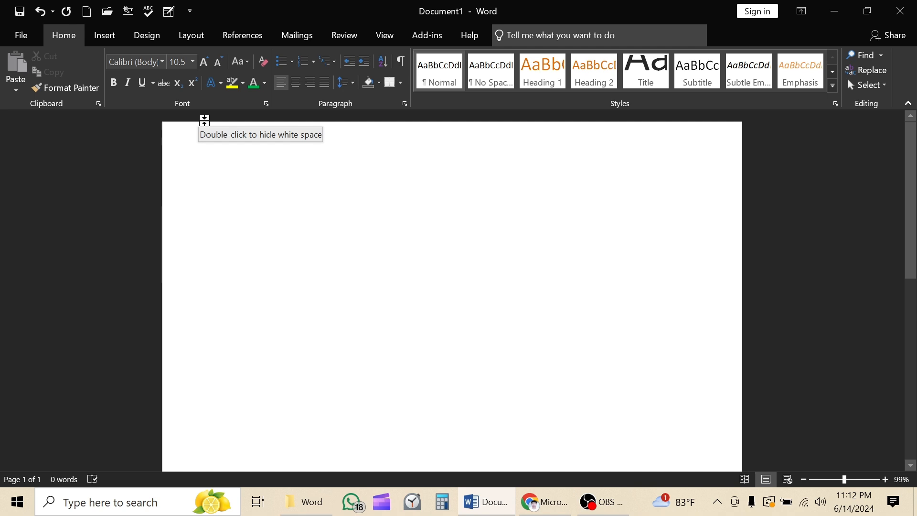
click(102, 41)
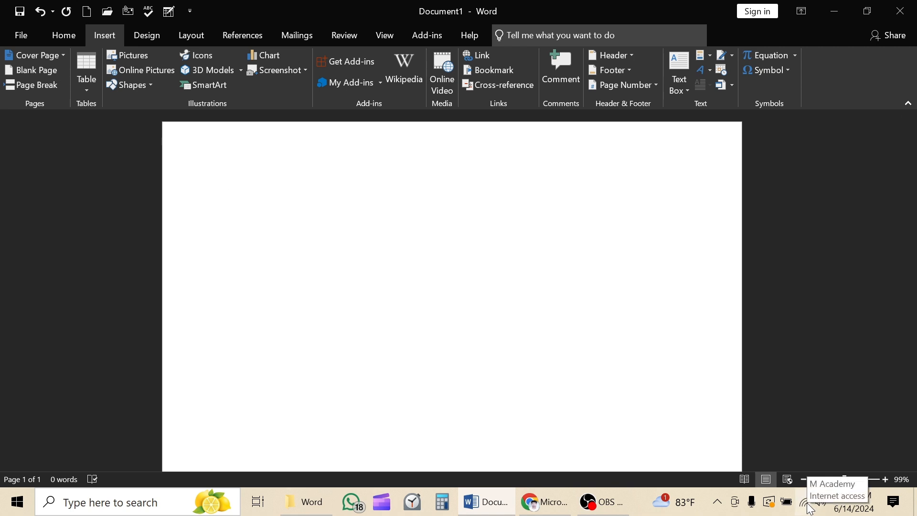
click(139, 64)
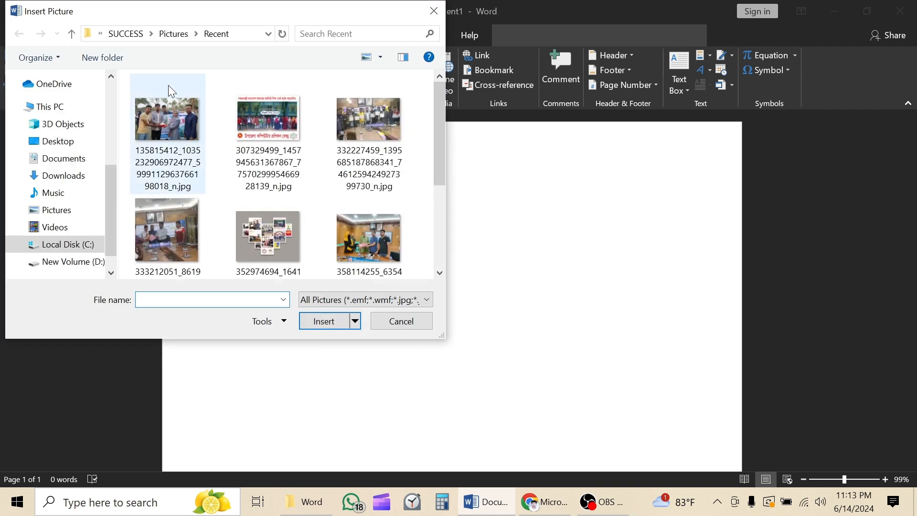
click(344, 132)
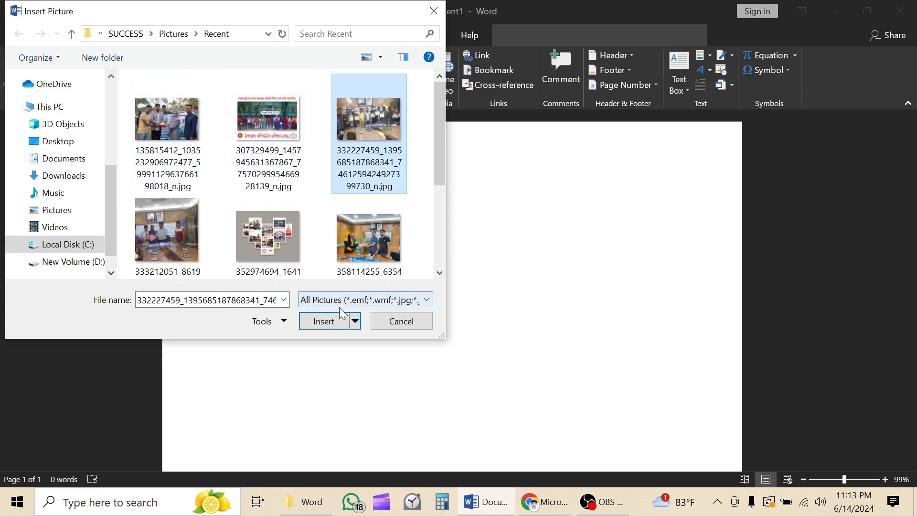
click(332, 320)
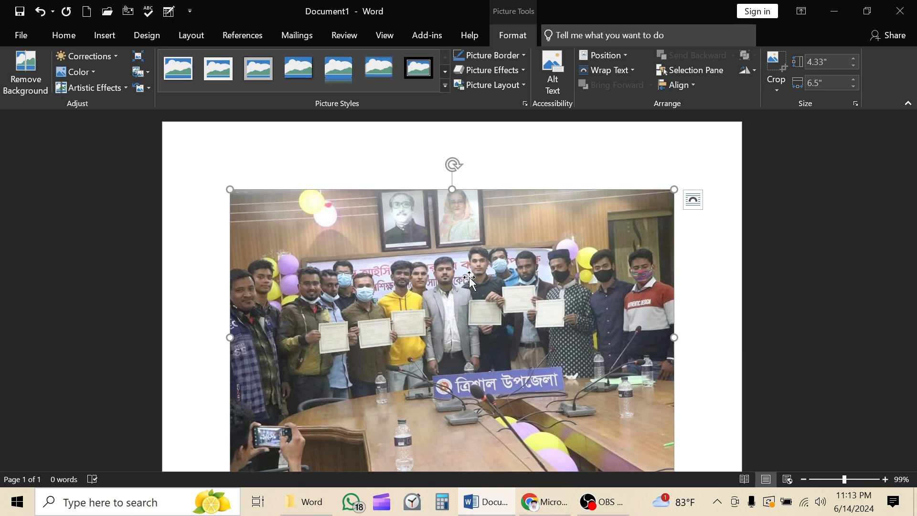
scroll(450, 258, down, 2)
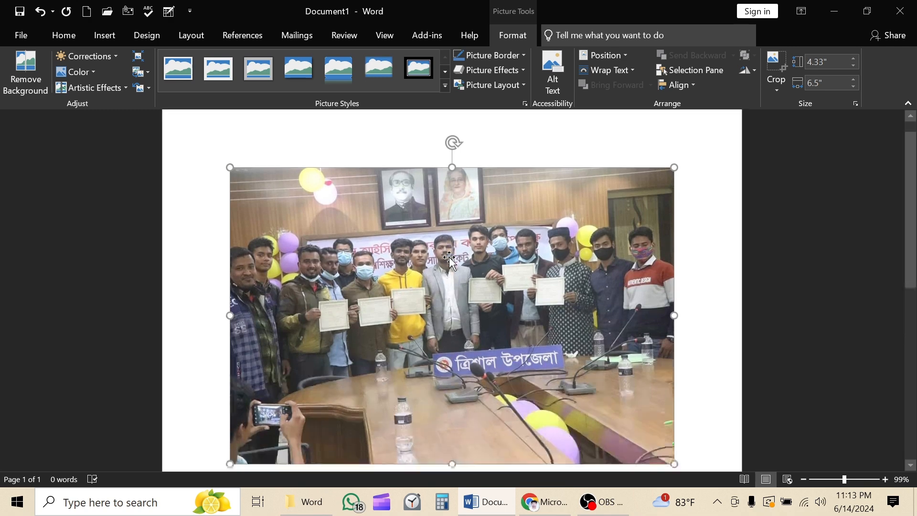
scroll(450, 259, up, 2)
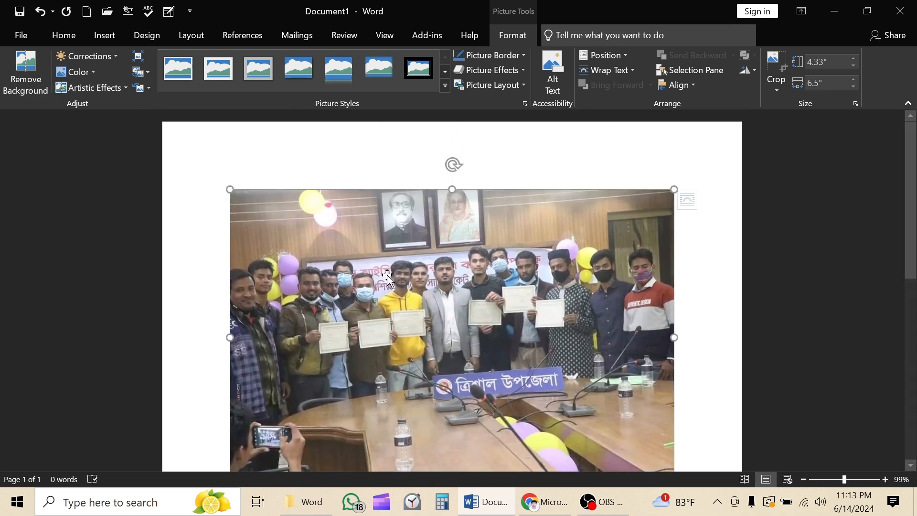
Set the group photo's position to top centre with text wrapping and move it toward the page's upper-left corner.
drag(512, 240, 369, 245)
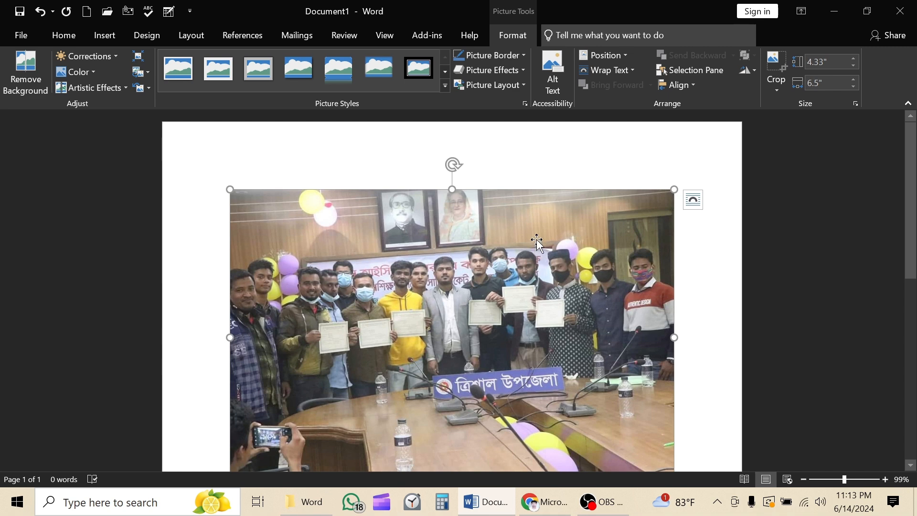
click(604, 55)
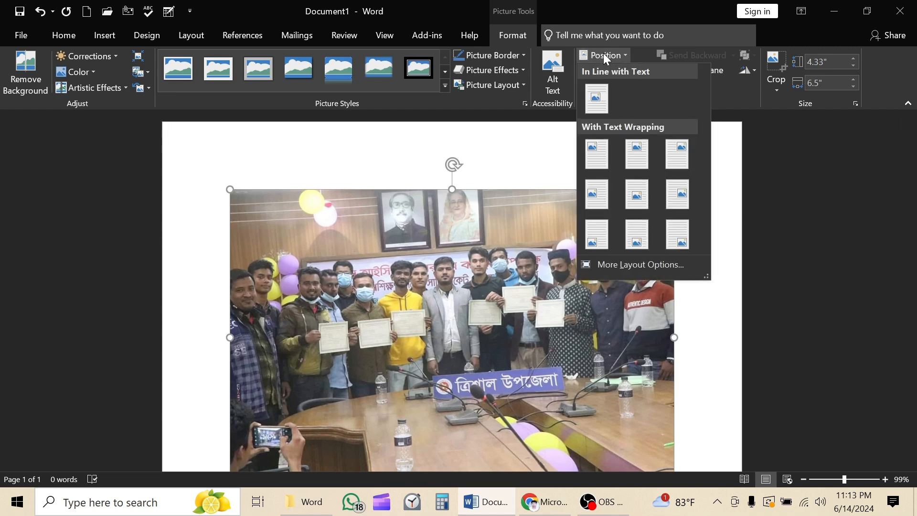
click(627, 159)
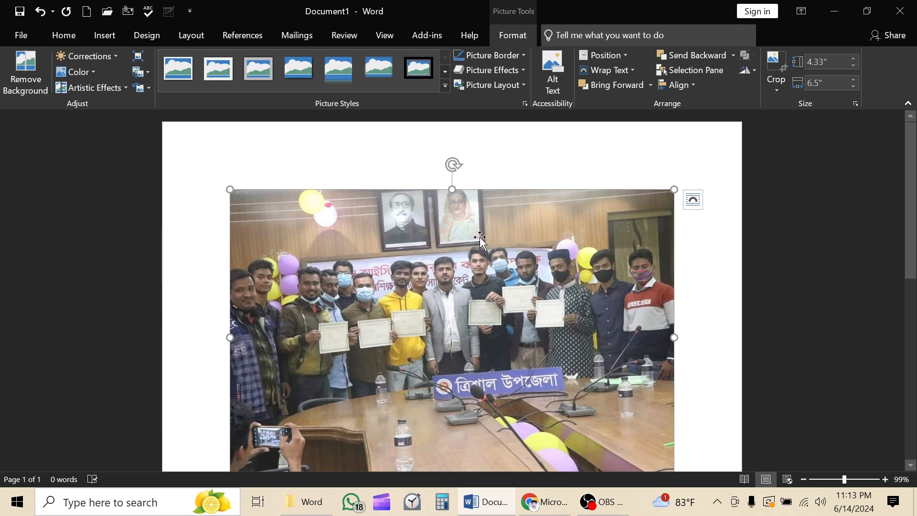
drag(492, 235, 437, 205)
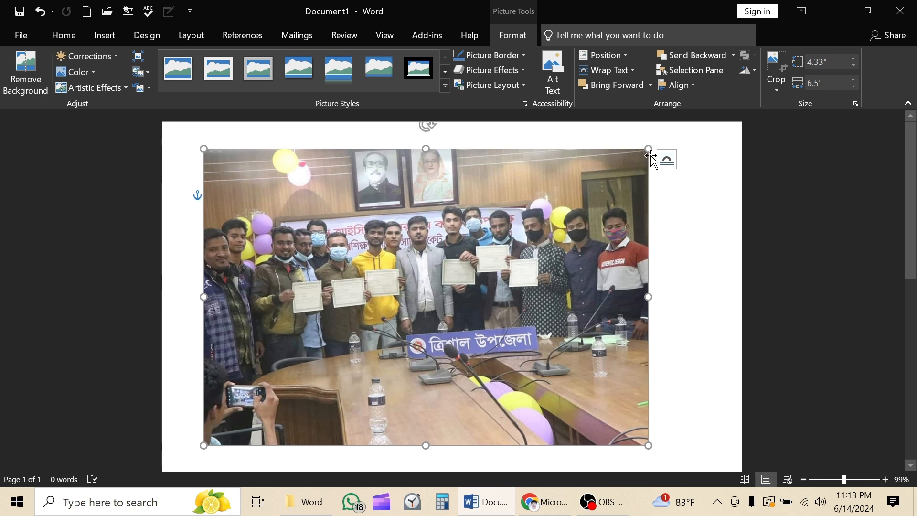
Shrink the group photo proportionally to about 3.74" high by 5.62" wide.
drag(649, 150, 426, 298)
drag(425, 331, 639, 155)
drag(570, 217, 588, 189)
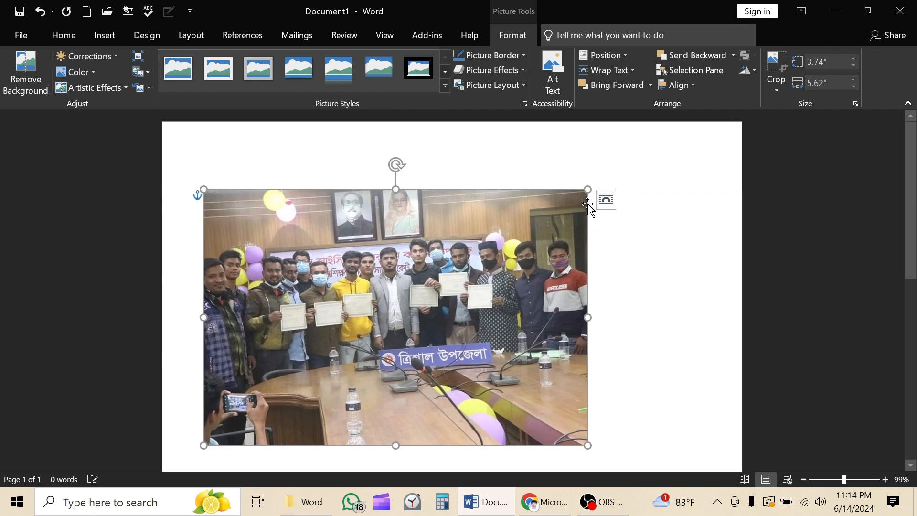
Try squashing the group photo to a height of about 2.1" and moving it up, and undo both changes.
drag(396, 191, 388, 220)
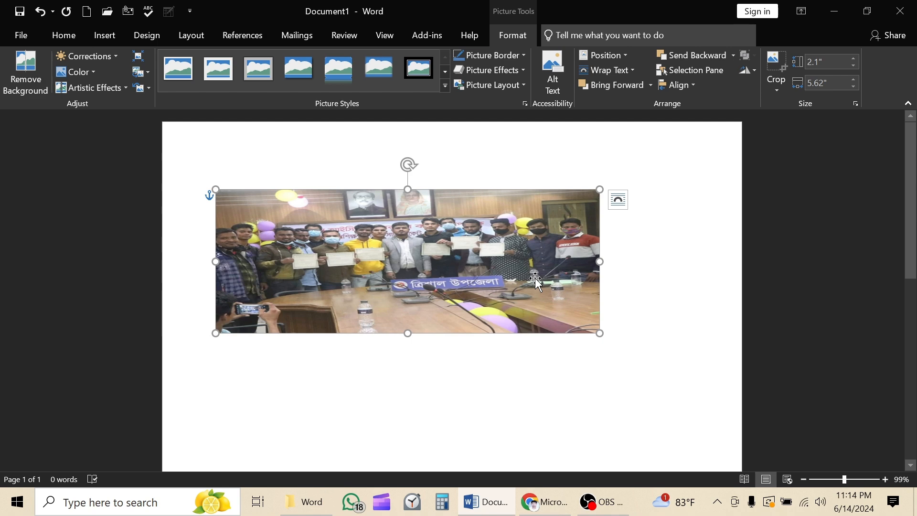
key(ctrl+z)
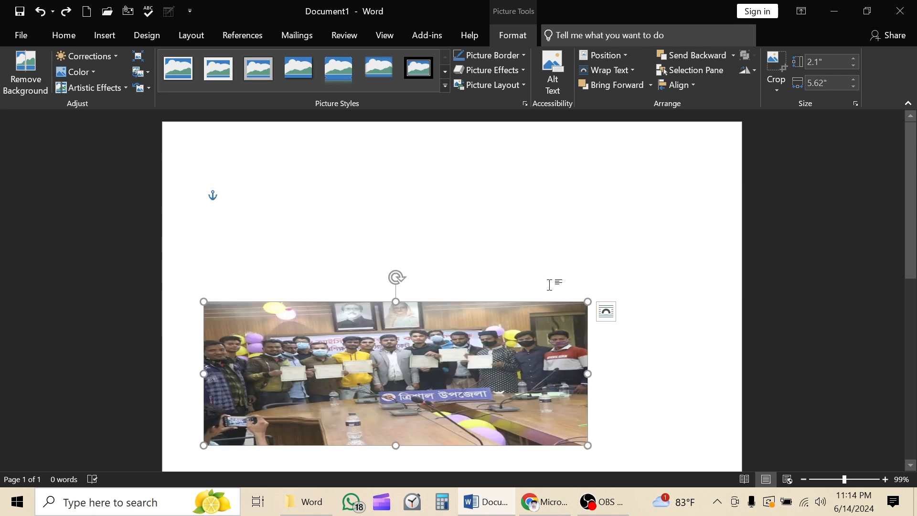
key(ctrl+z)
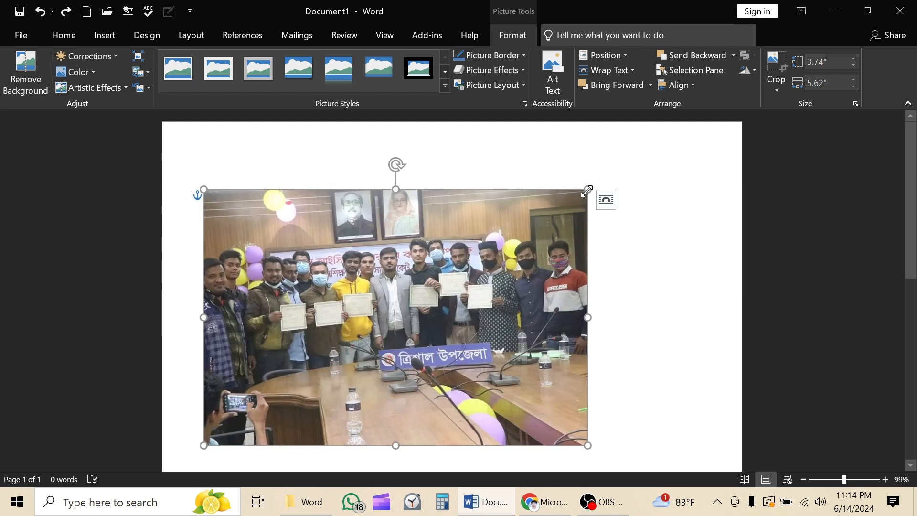
Scale the group photo proportionally to about 2.44" by 3.66" and place it in the upper left part of the page.
drag(587, 191, 603, 220)
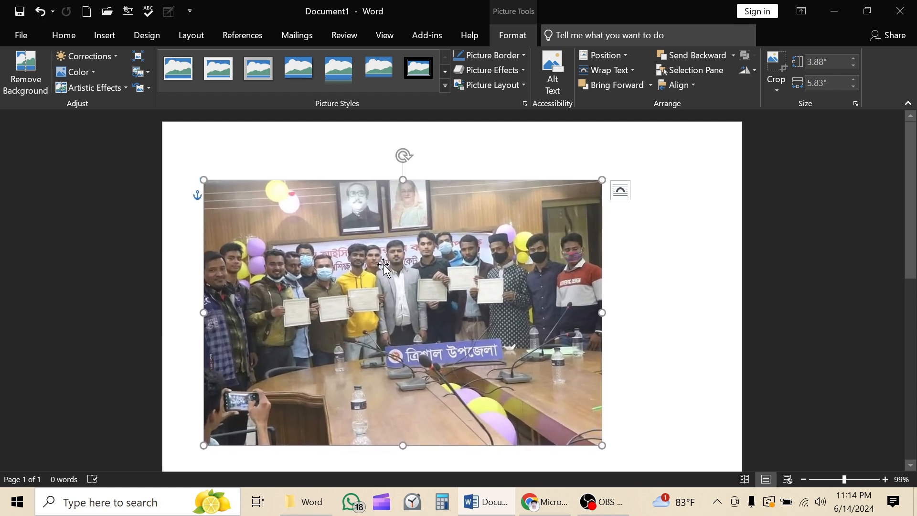
drag(367, 262, 401, 234)
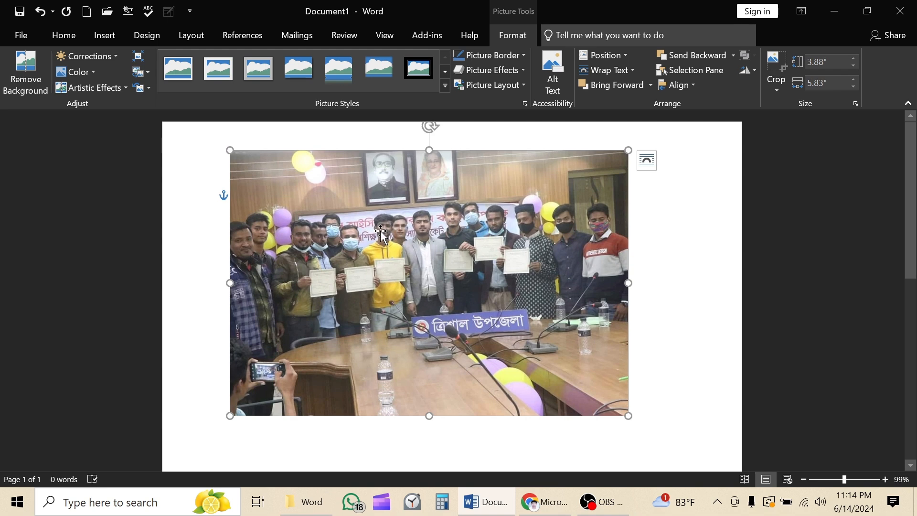
drag(409, 233, 442, 236)
drag(502, 230, 474, 224)
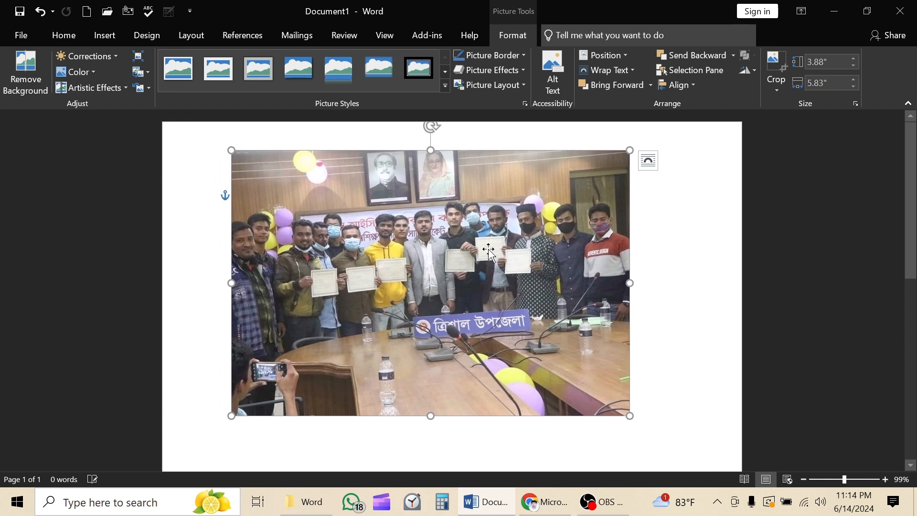
drag(622, 407, 475, 309)
drag(368, 271, 386, 293)
click(524, 250)
Insert the picture flower.png from the Pictures folder into the document.
click(102, 35)
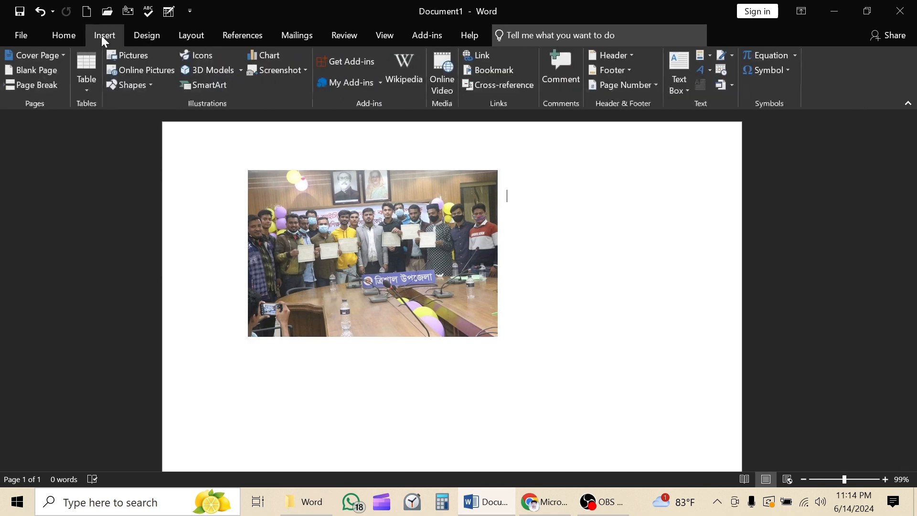
click(141, 59)
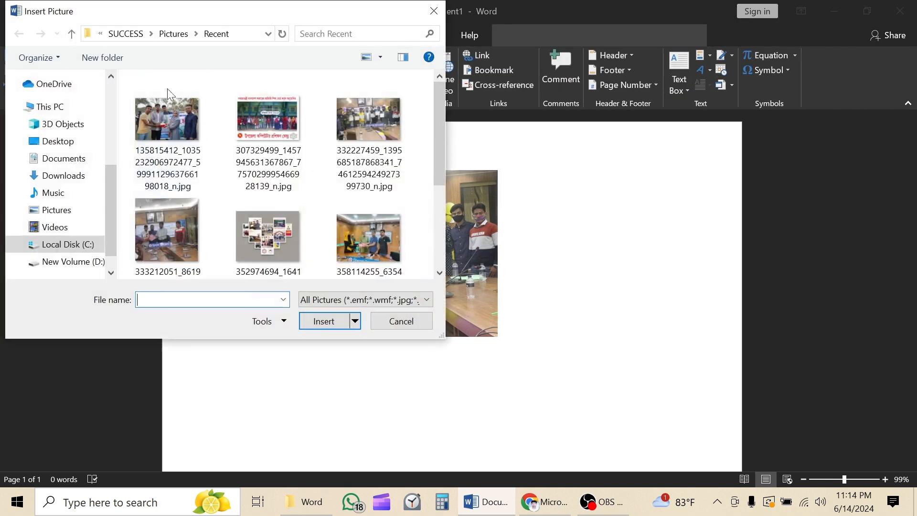
click(71, 144)
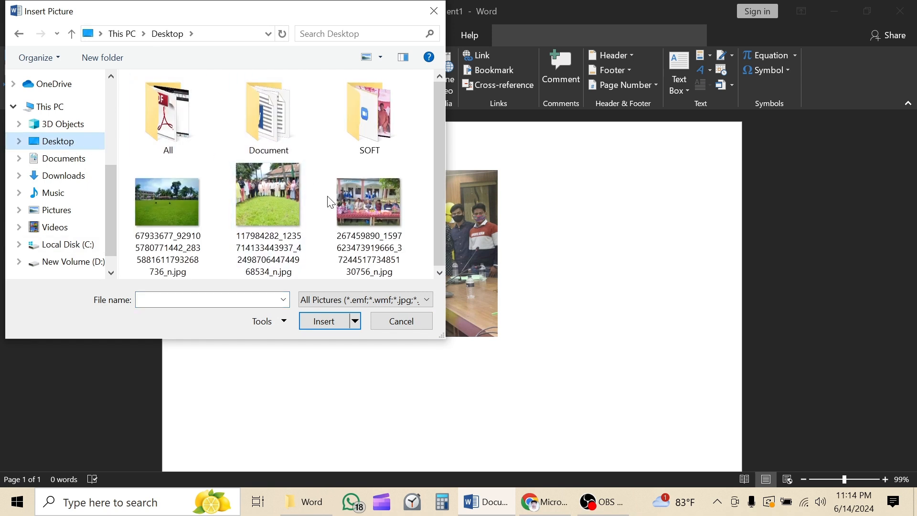
scroll(93, 107, up, 2)
scroll(93, 107, up, 2)
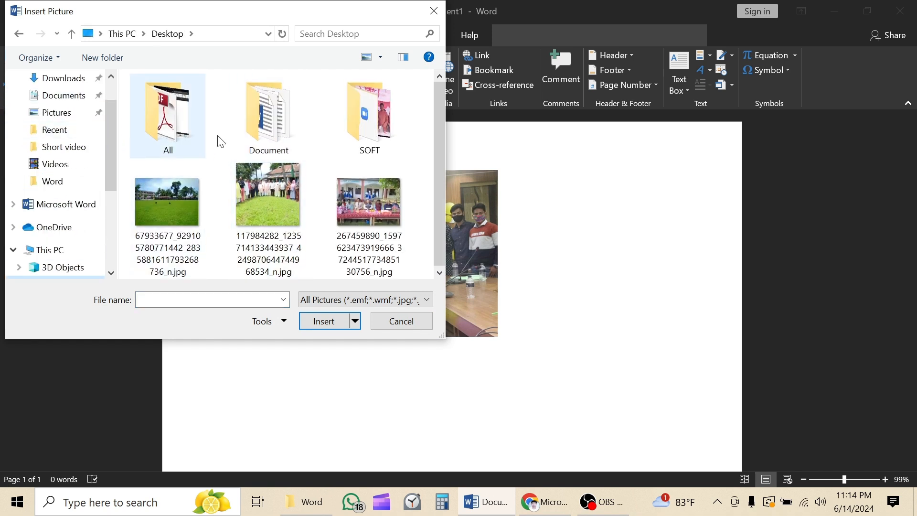
scroll(63, 250, down, 2)
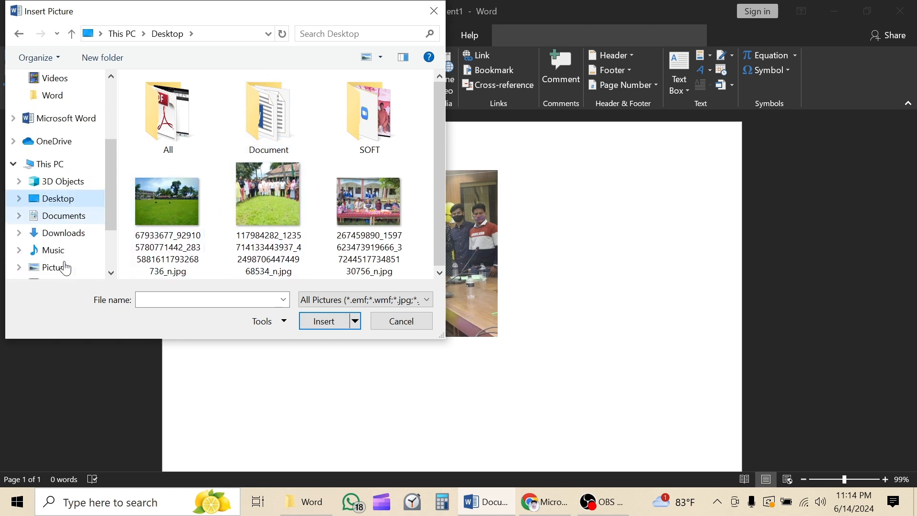
click(62, 275)
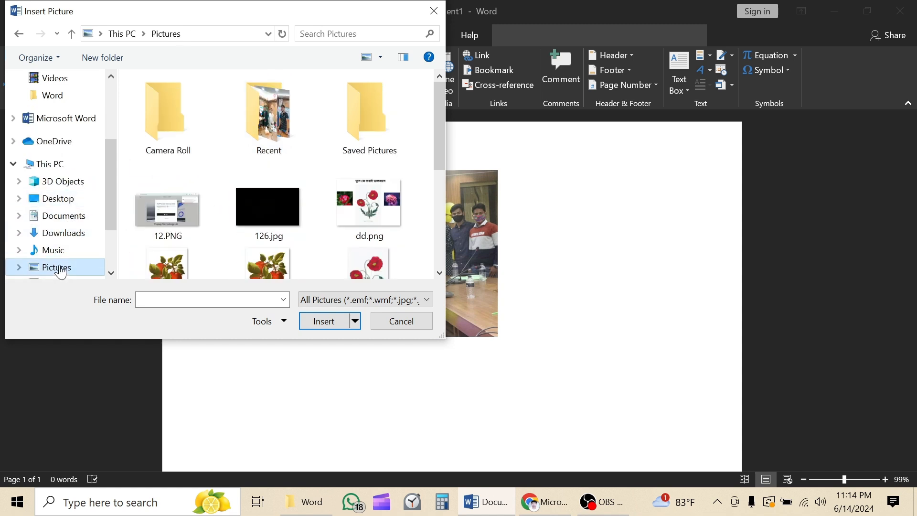
scroll(233, 230, down, 3)
click(260, 156)
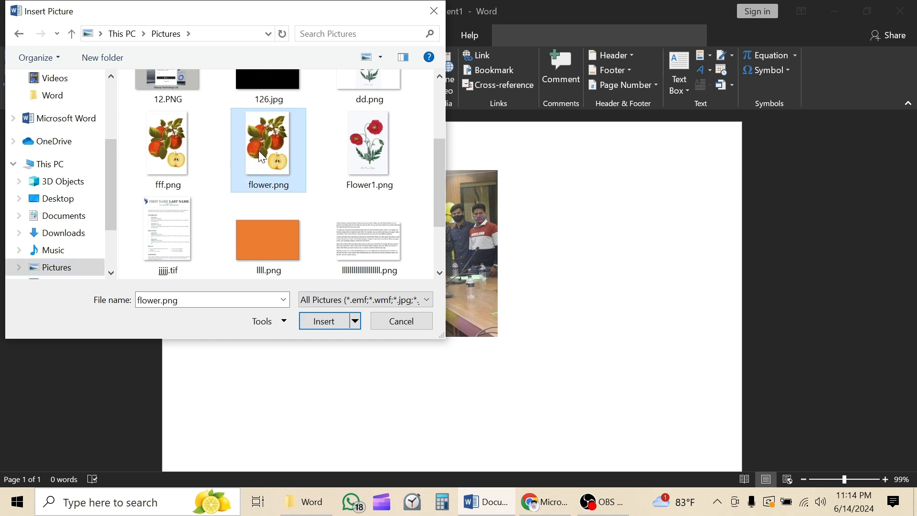
click(328, 320)
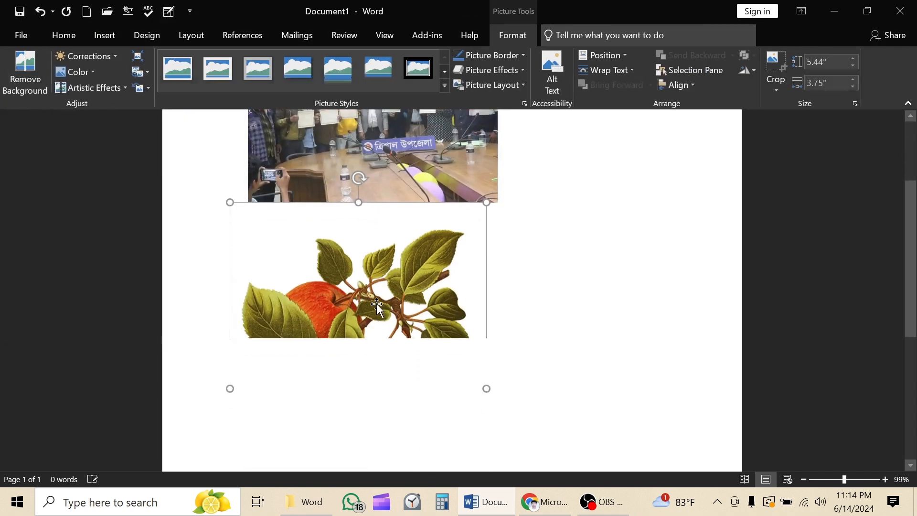
Set the apple picture's position to top left with text wrapping.
scroll(395, 292, down, 1)
scroll(394, 288, down, 1)
scroll(393, 288, up, 3)
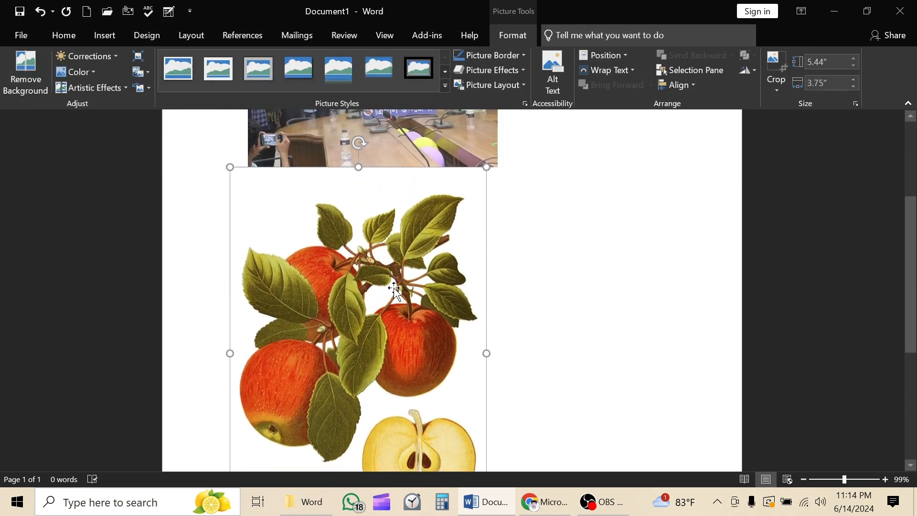
click(389, 286)
click(391, 285)
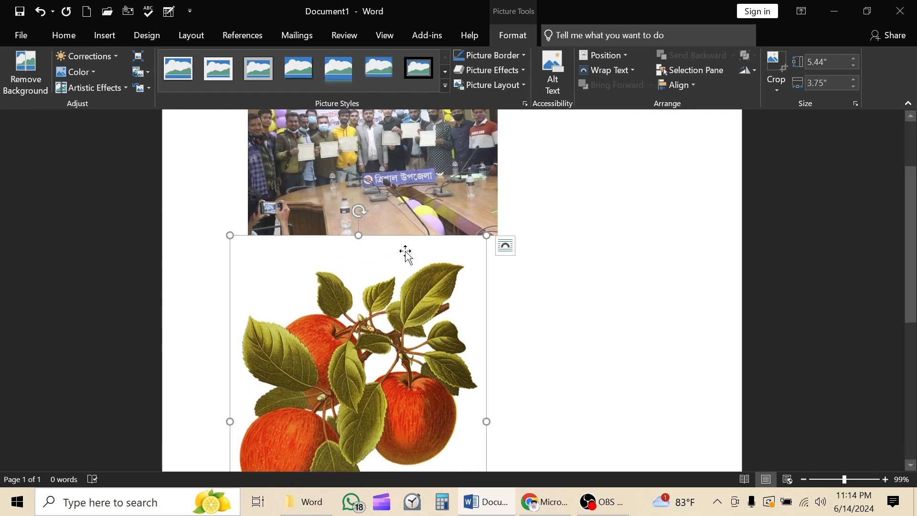
click(594, 56)
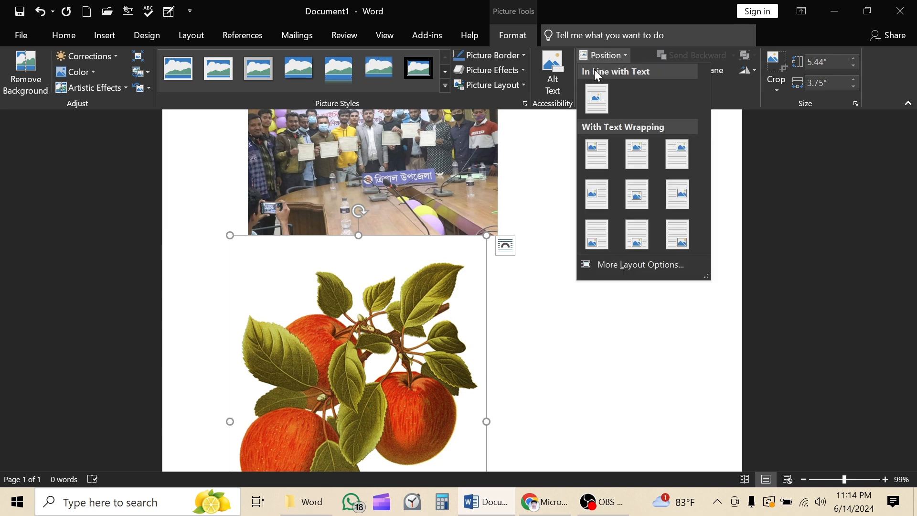
click(602, 152)
scroll(553, 222, up, 3)
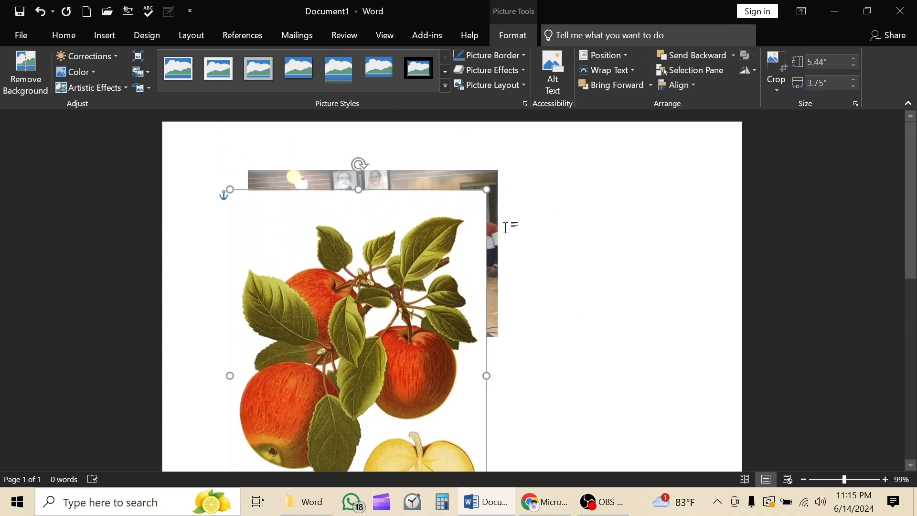
Shrink the apple picture proportionally to about 3.61" by 2.49" and place it just right of the group photo.
drag(395, 280, 491, 252)
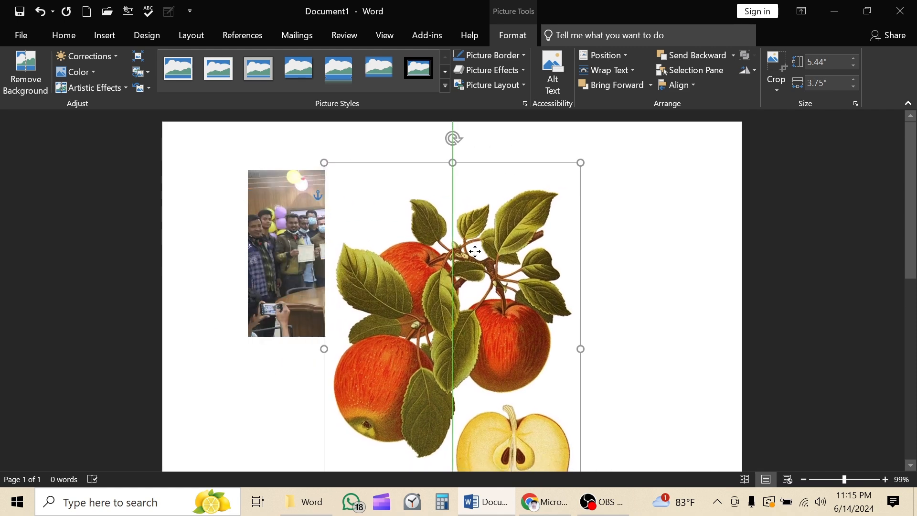
drag(581, 162, 495, 286)
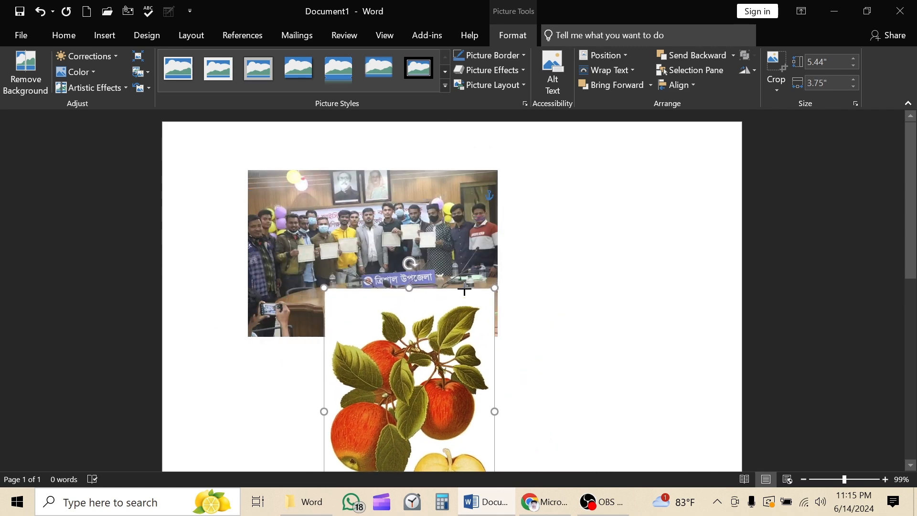
scroll(474, 286, down, 3)
drag(451, 237, 558, 237)
scroll(558, 237, up, 3)
drag(540, 309, 593, 215)
scroll(592, 215, up, 3)
drag(587, 277, 606, 253)
click(451, 346)
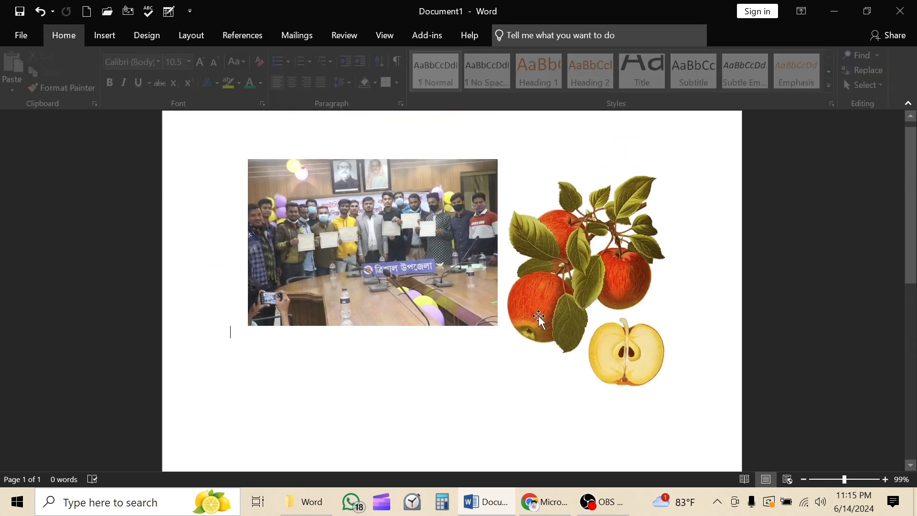
Try moving the apple picture slightly farther from the group photo and undo the last move.
drag(584, 305, 605, 300)
click(428, 248)
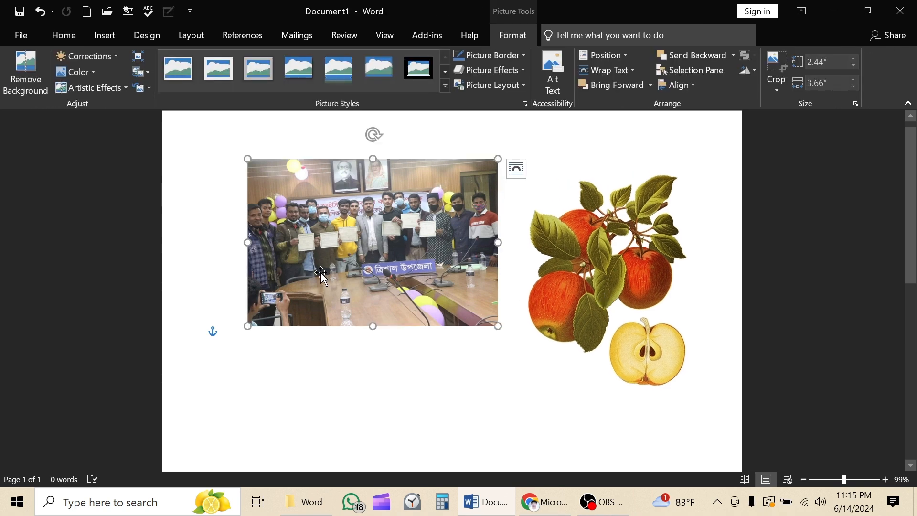
click(588, 265)
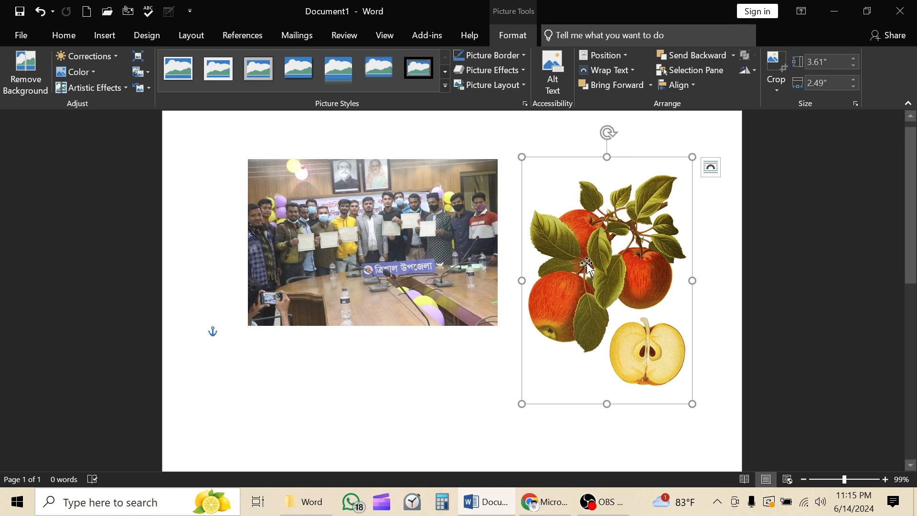
key(ctrl+z)
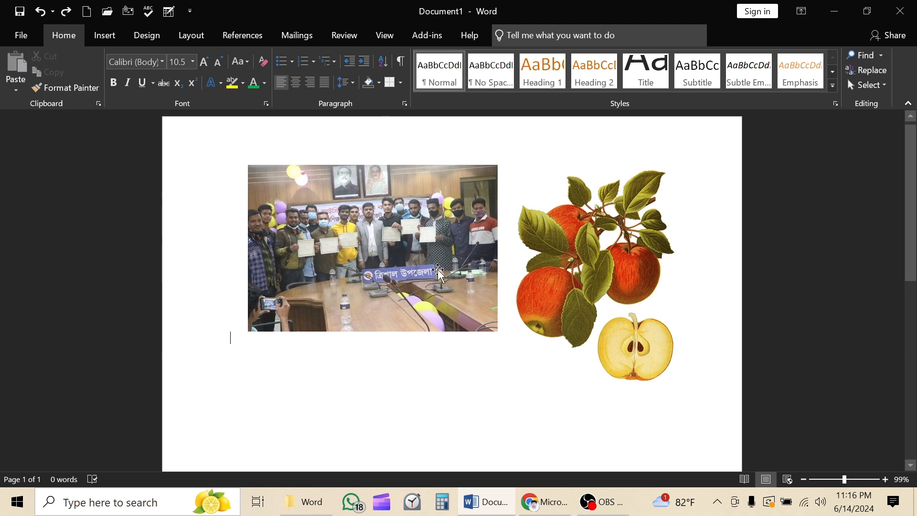
Select the group photo and the apple picture together and move both slightly down and left on the page.
click(386, 221)
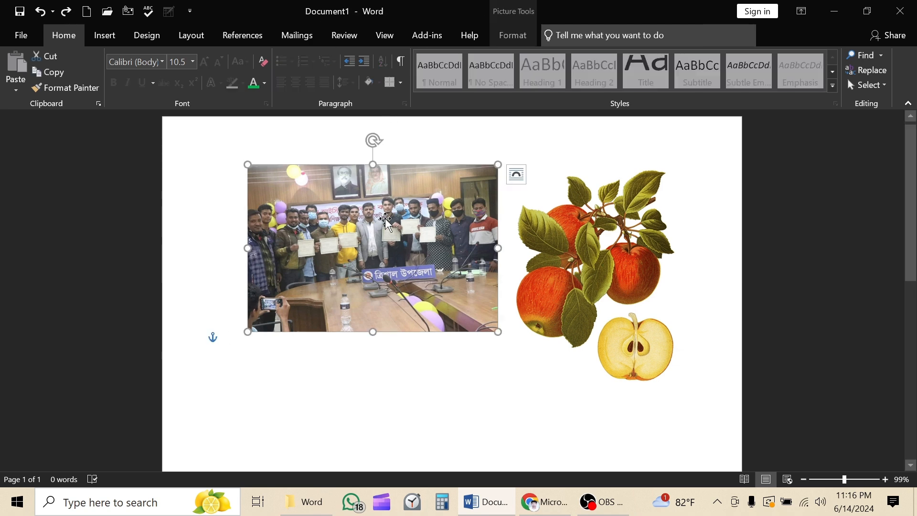
ctrl+click(570, 234)
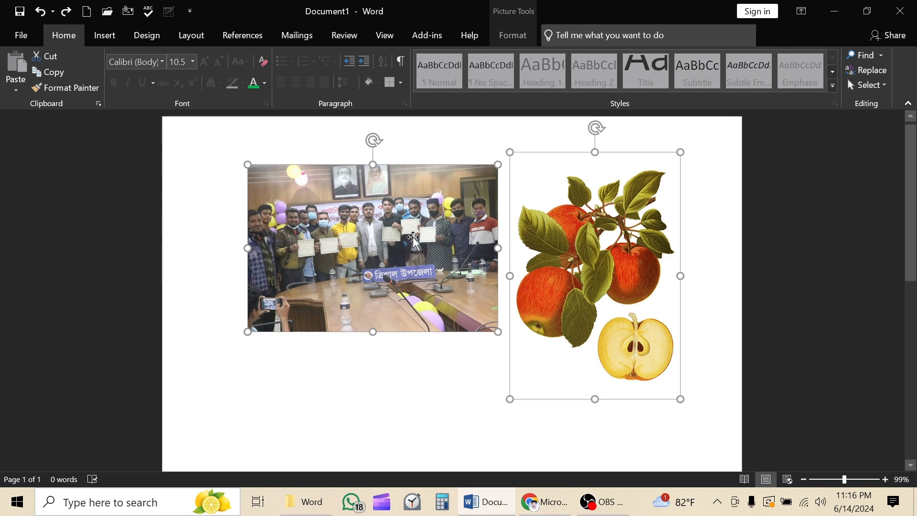
drag(410, 242, 394, 254)
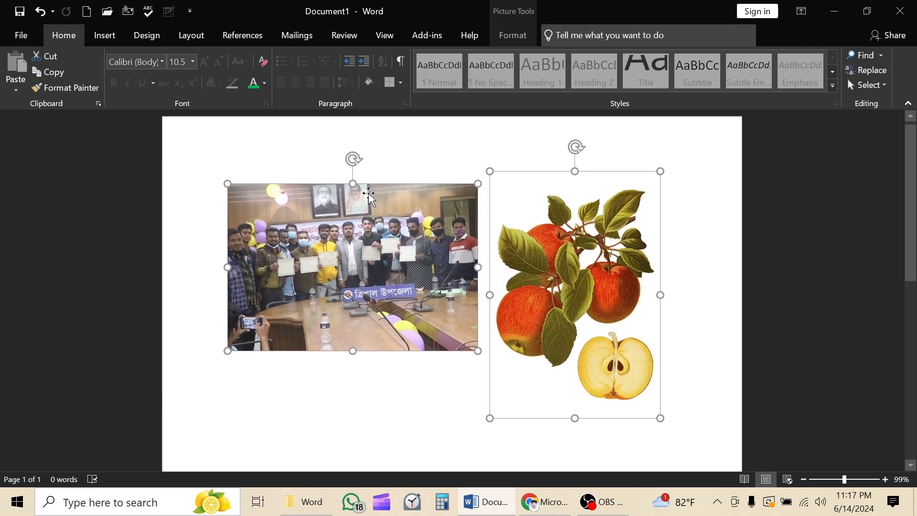
mouse_move(228, 182)
mouse_down()
mouse_move(317, 244)
mouse_move(222, 186)
mouse_up()
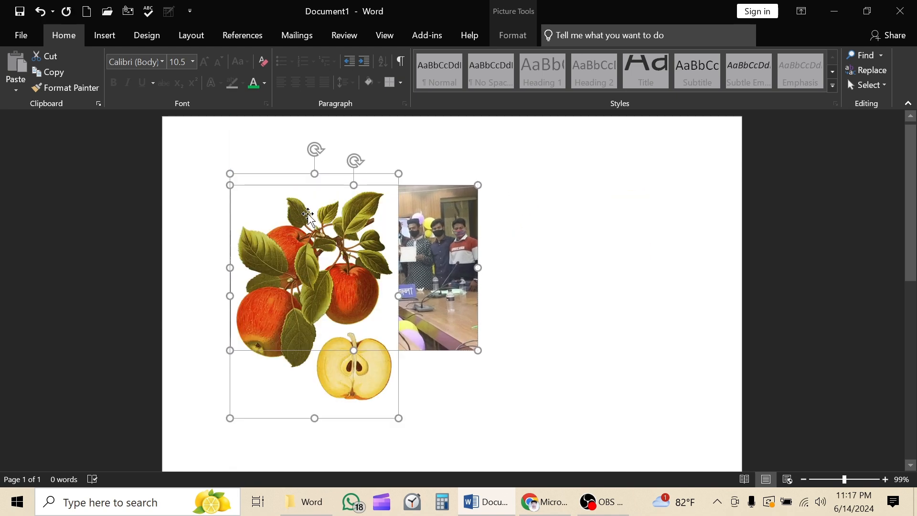
key(ctrl+z)
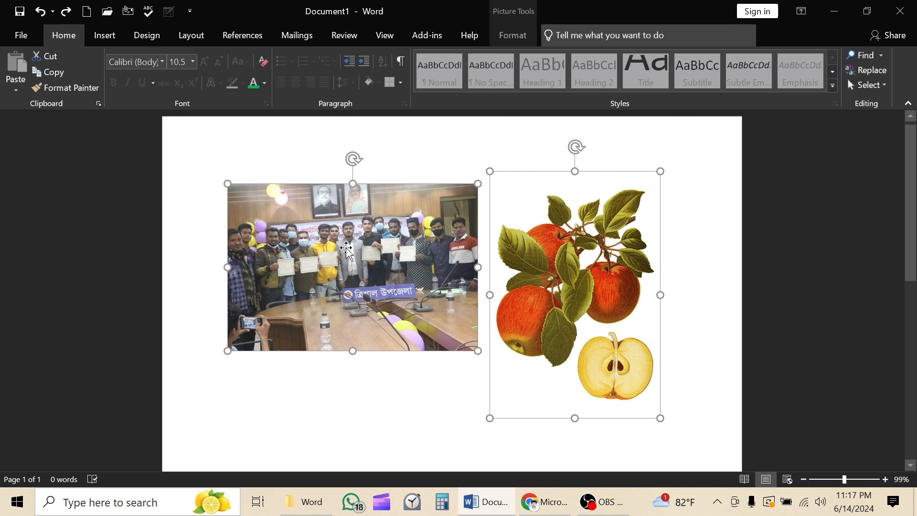
mouse_move(360, 250)
mouse_down()
mouse_move(316, 258)
mouse_move(358, 260)
mouse_move(374, 244)
mouse_up()
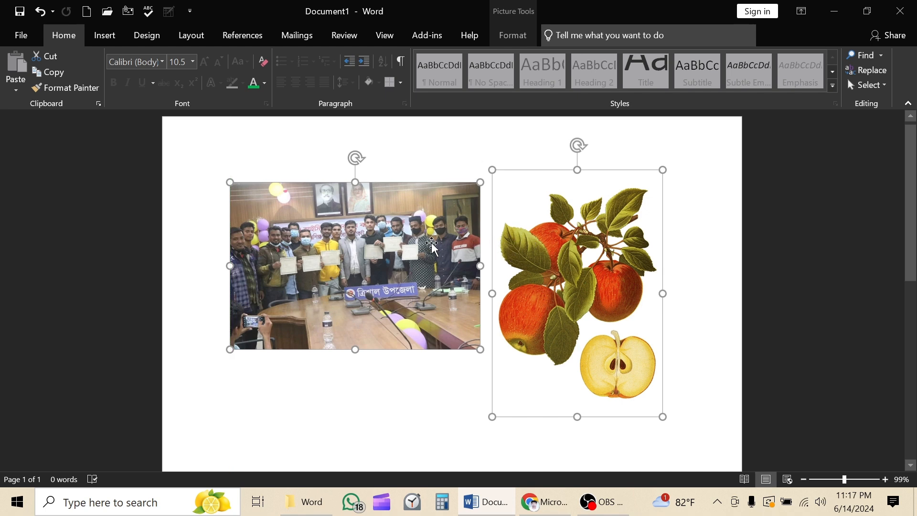
click(252, 148)
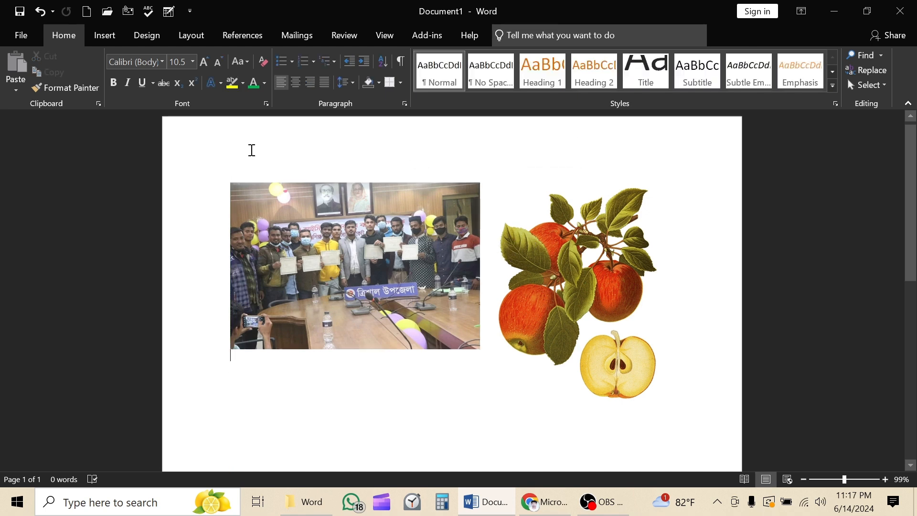
Try moving the group photo on its own away from the apple picture and undo the move.
drag(286, 229, 268, 215)
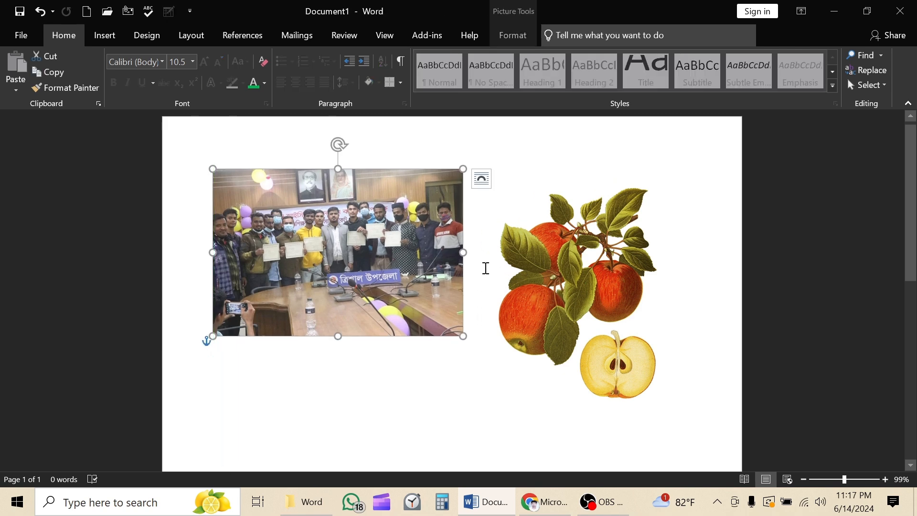
key(ctrl+z)
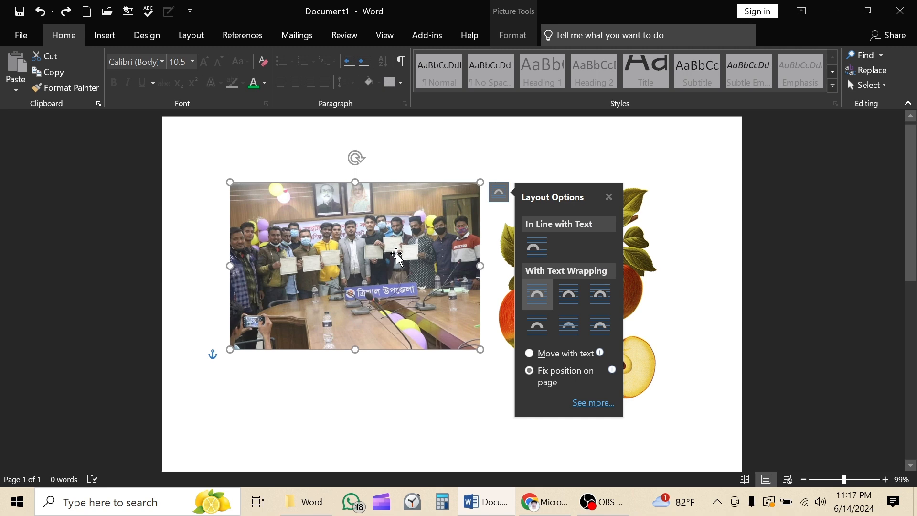
click(630, 218)
Group the group photo and the apple picture into a single object.
click(447, 249)
shift+click(546, 241)
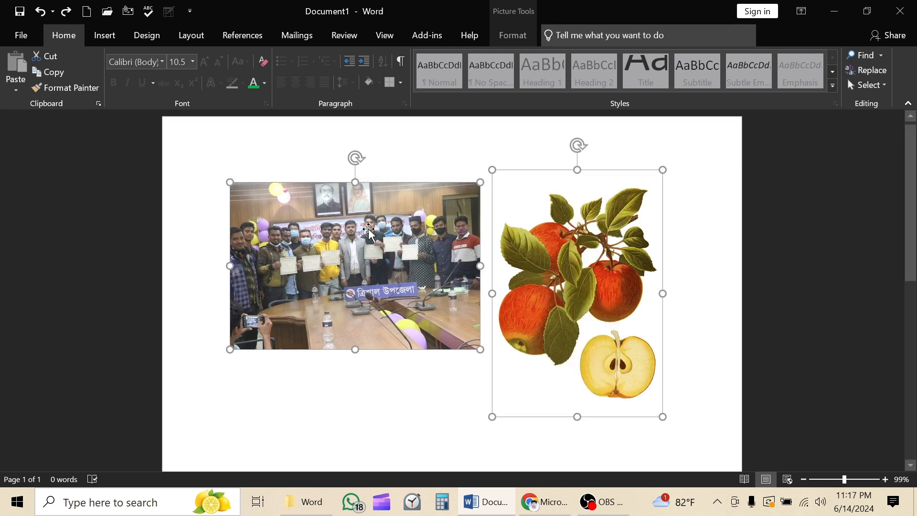
right_click(400, 228)
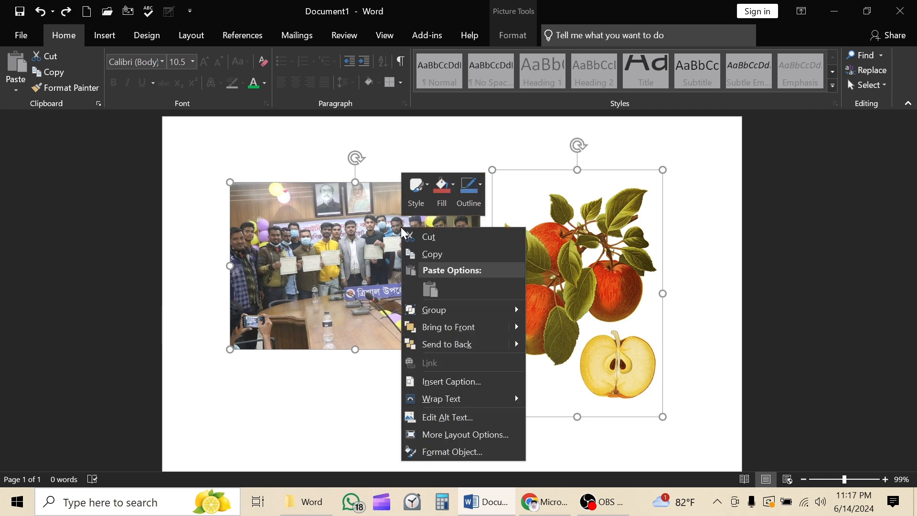
mouse_move(517, 310)
click(545, 310)
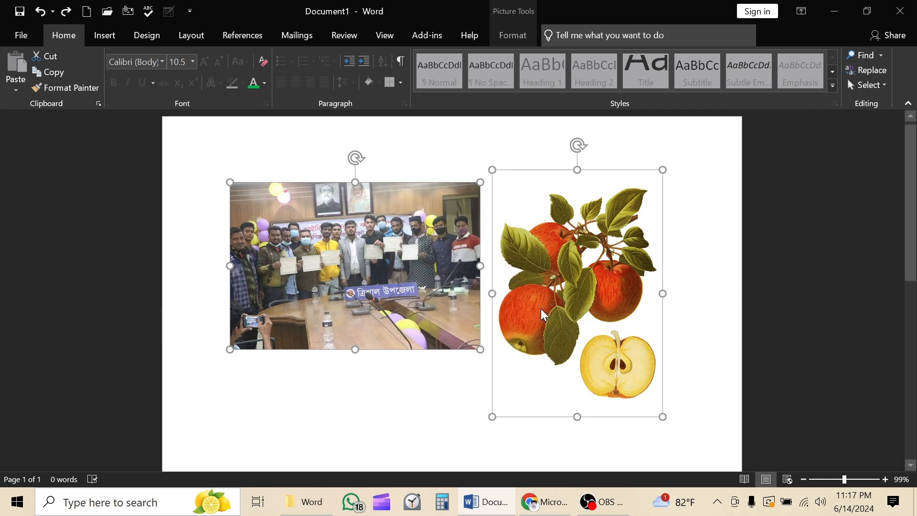
click(693, 259)
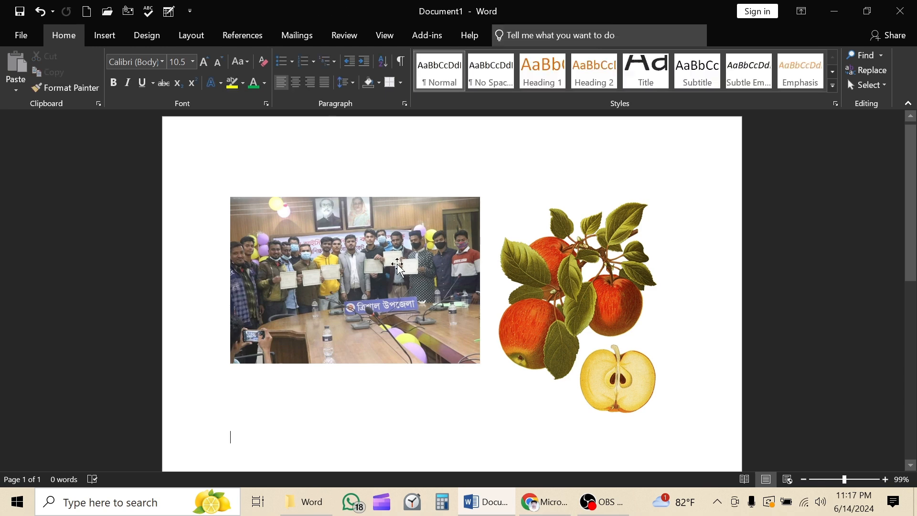
Move the grouped pictures sideways as one object, finishing near the left margin of the page.
mouse_move(369, 258)
mouse_down()
mouse_move(392, 258)
mouse_move(302, 258)
mouse_move(433, 258)
mouse_move(333, 243)
mouse_move(420, 242)
mouse_up()
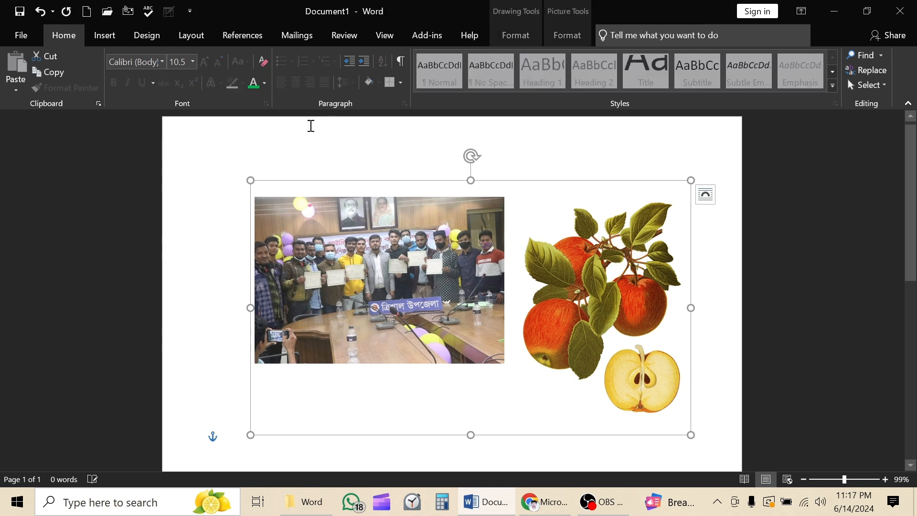
click(239, 158)
click(391, 253)
drag(391, 249, 333, 214)
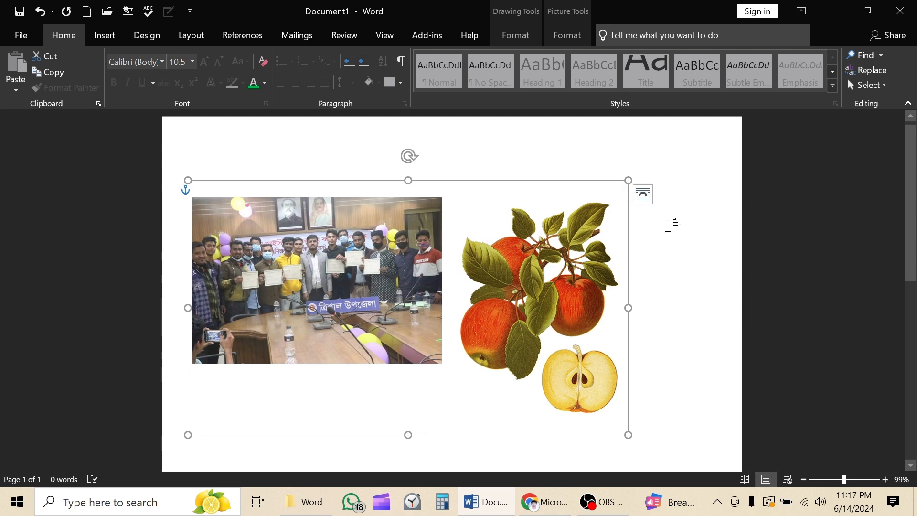
click(653, 235)
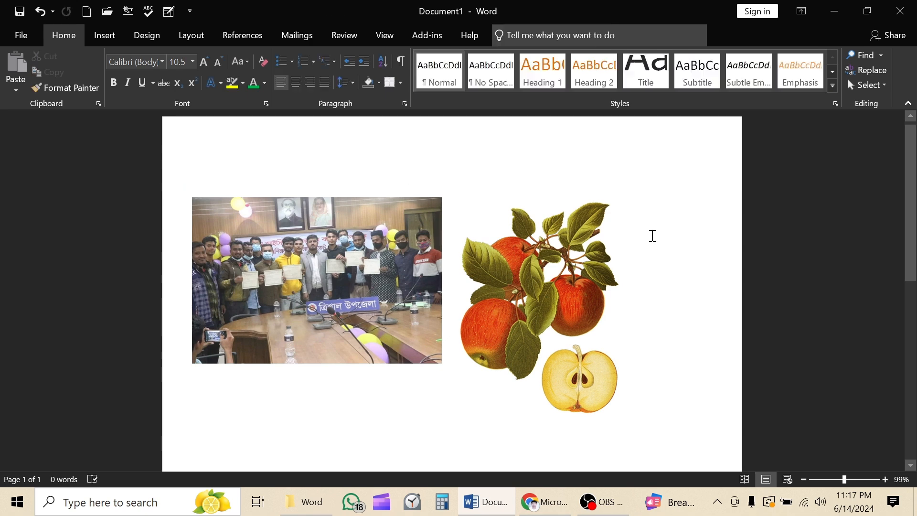
drag(378, 261, 413, 258)
Select the apple picture and the group photo individually inside the group, and clear the selection.
click(414, 258)
click(533, 254)
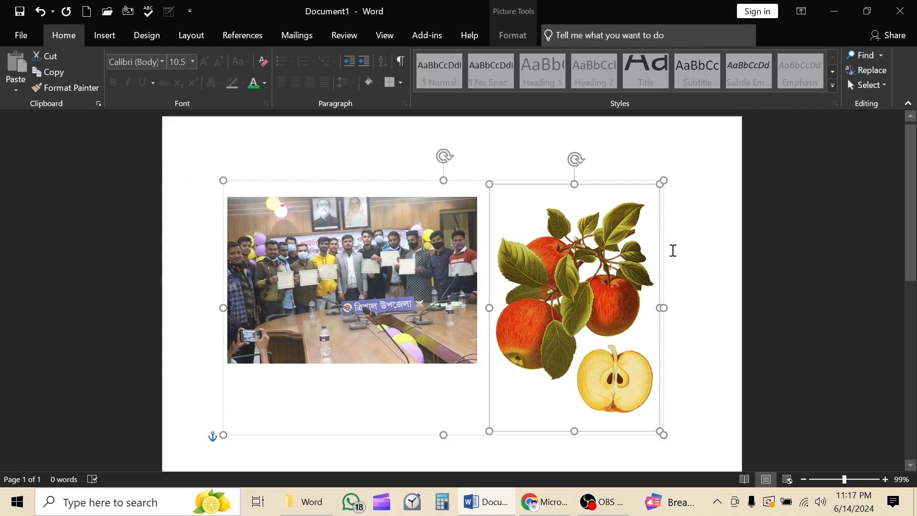
click(677, 244)
click(642, 243)
click(642, 244)
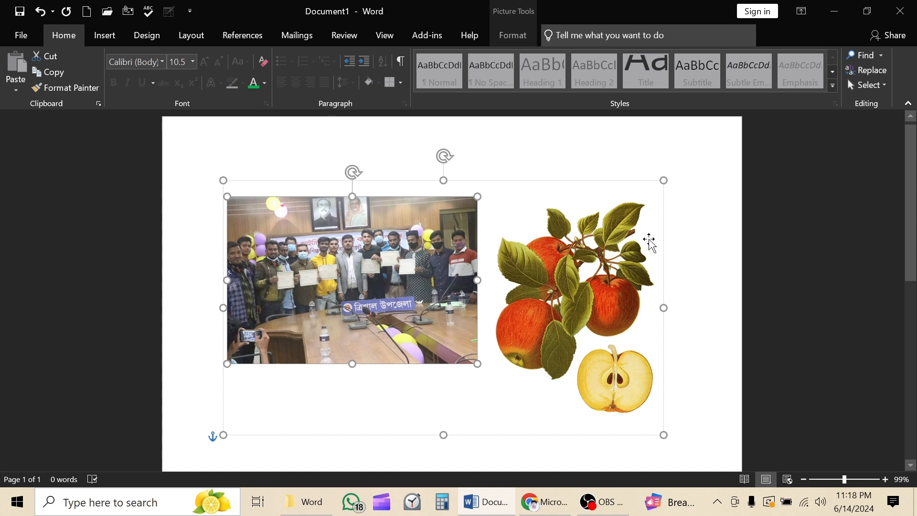
click(684, 231)
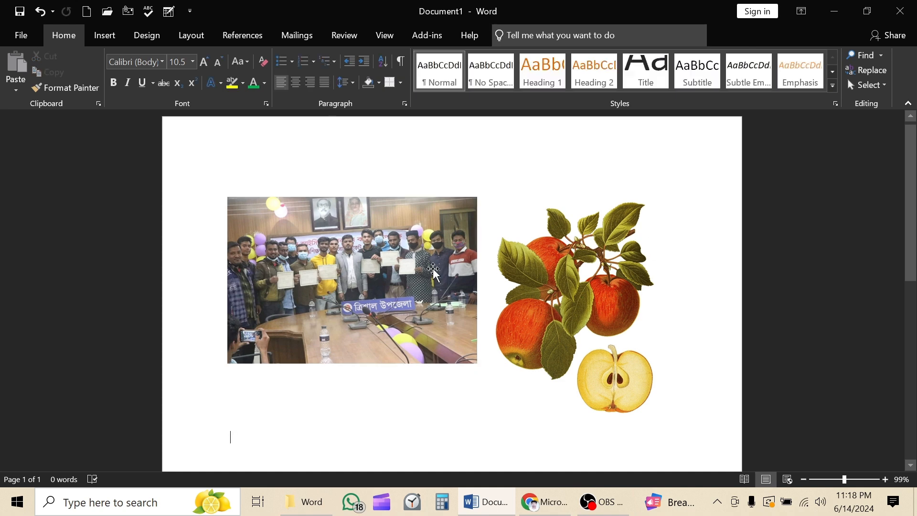
Ungroup the combined group photo and apple picture into separate pictures.
click(419, 271)
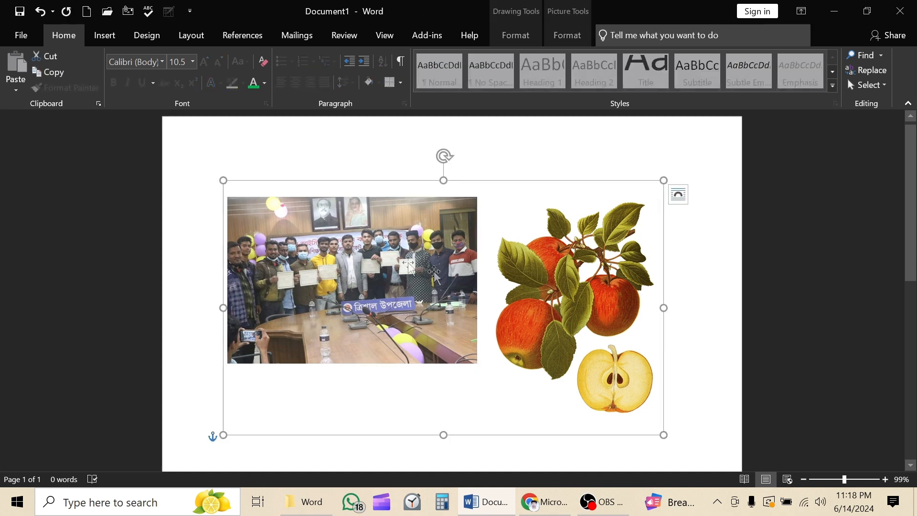
right_click(409, 264)
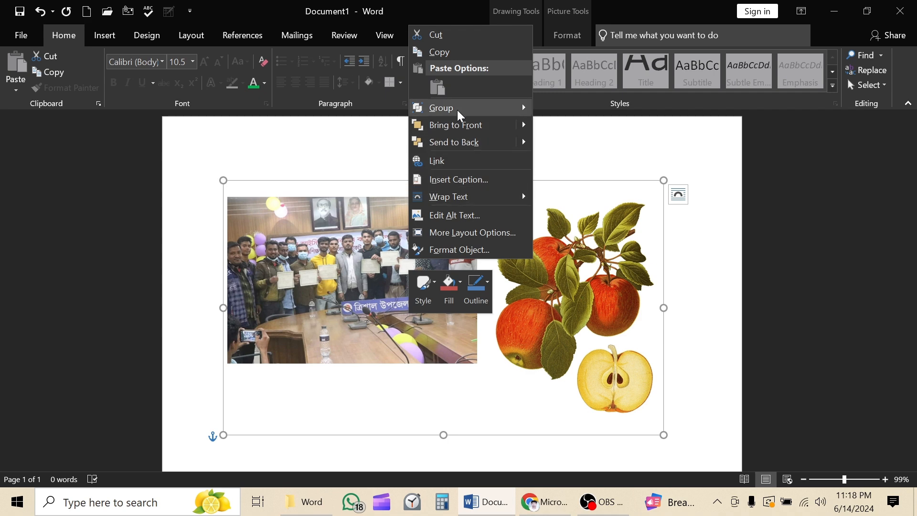
mouse_move(497, 110)
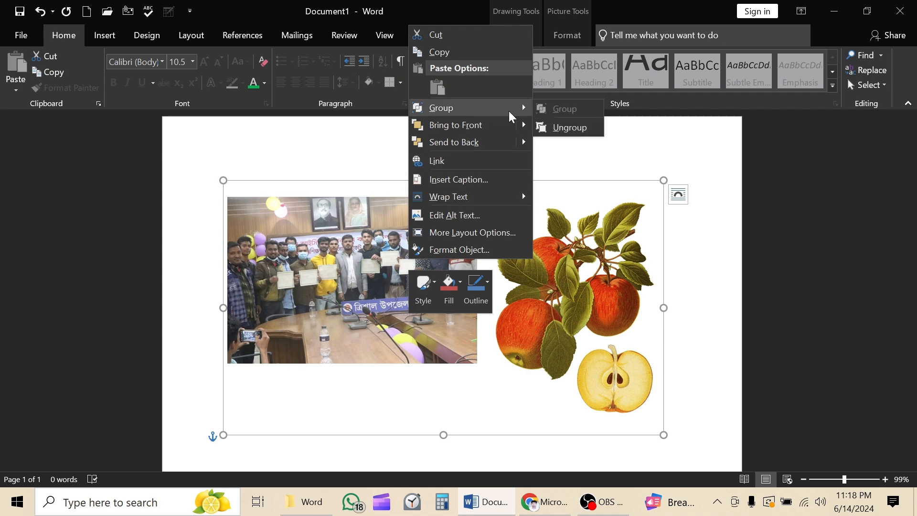
click(571, 128)
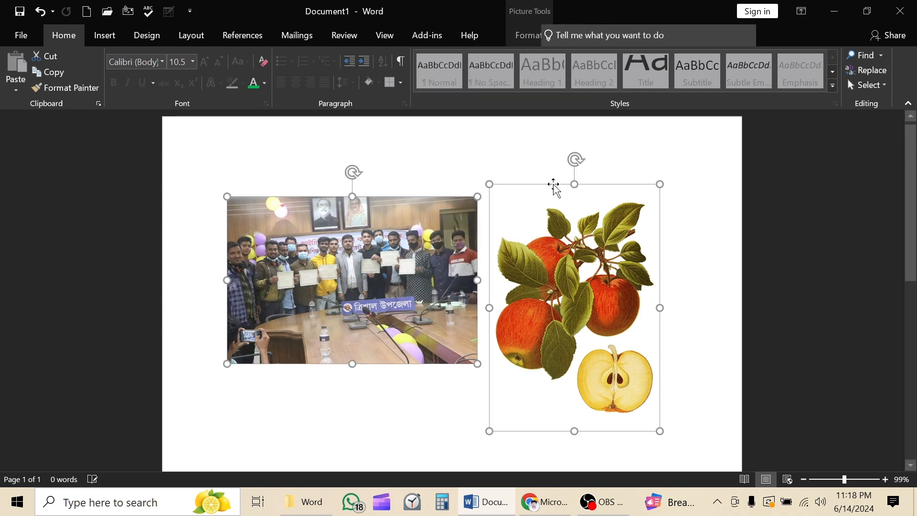
click(706, 236)
Move the group photo independently, slightly up and away from the apple picture.
click(344, 265)
drag(343, 263, 370, 252)
click(546, 285)
click(533, 276)
scroll(364, 251, up, 1)
Delete the group photo and the apple picture from the document.
click(364, 251)
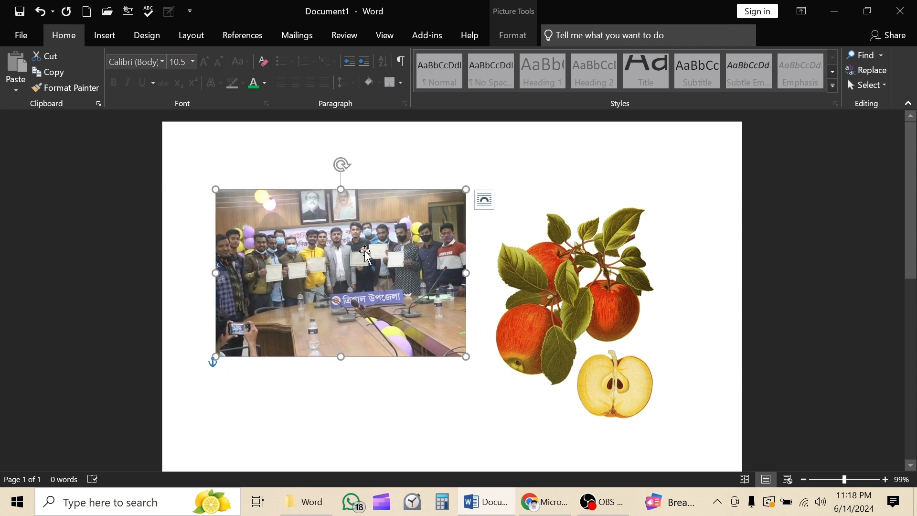
key(Delete)
click(527, 266)
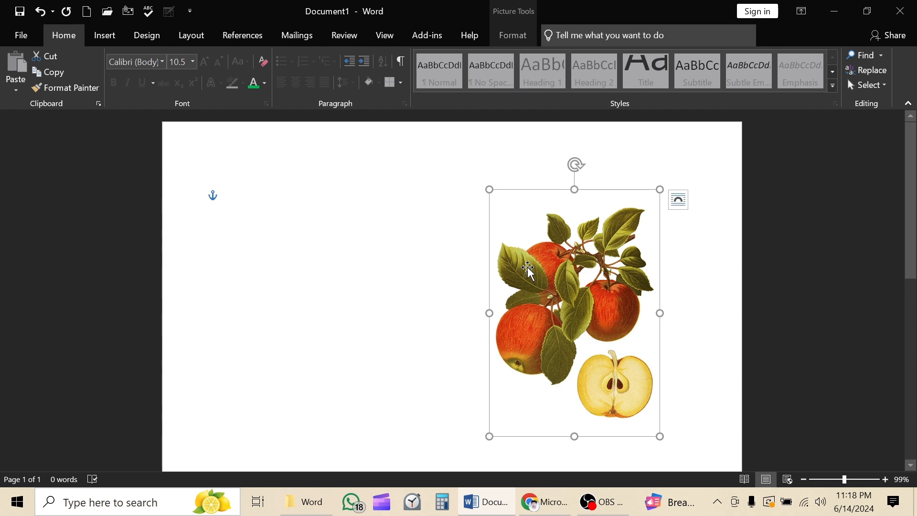
key(Delete)
Search the online pictures for "boy" and insert the photo of the boy in the blue hooded shirt.
click(106, 36)
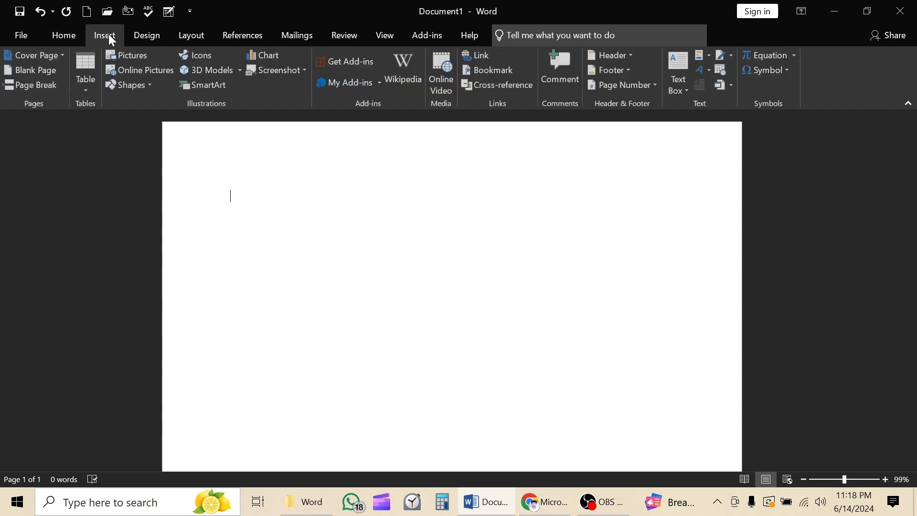
click(148, 77)
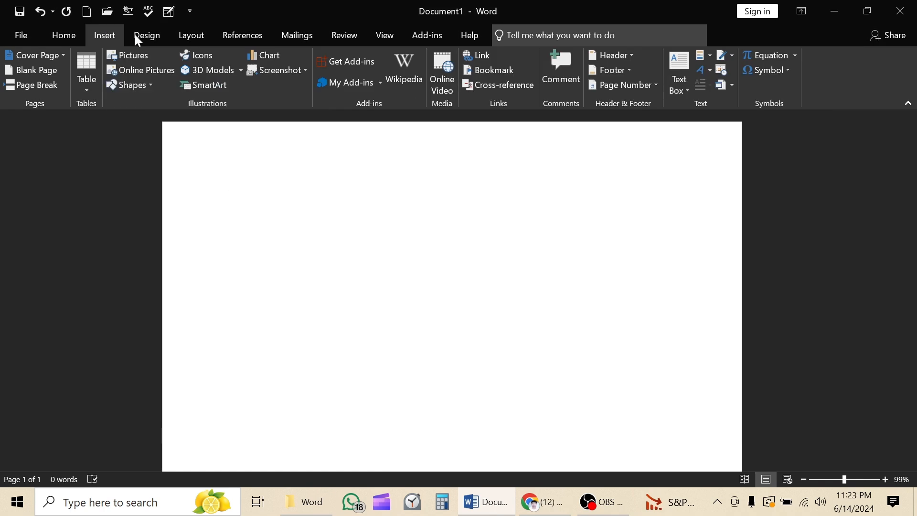
click(138, 73)
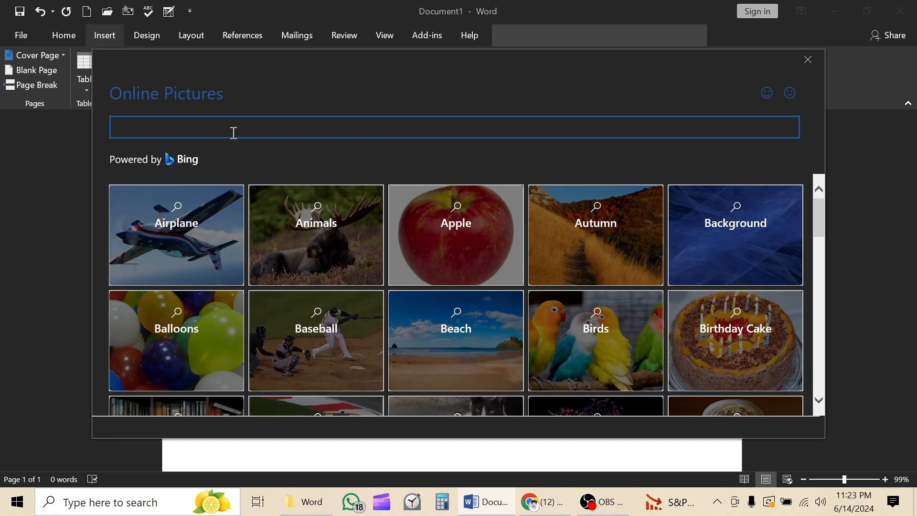
text(boy)
key(Return)
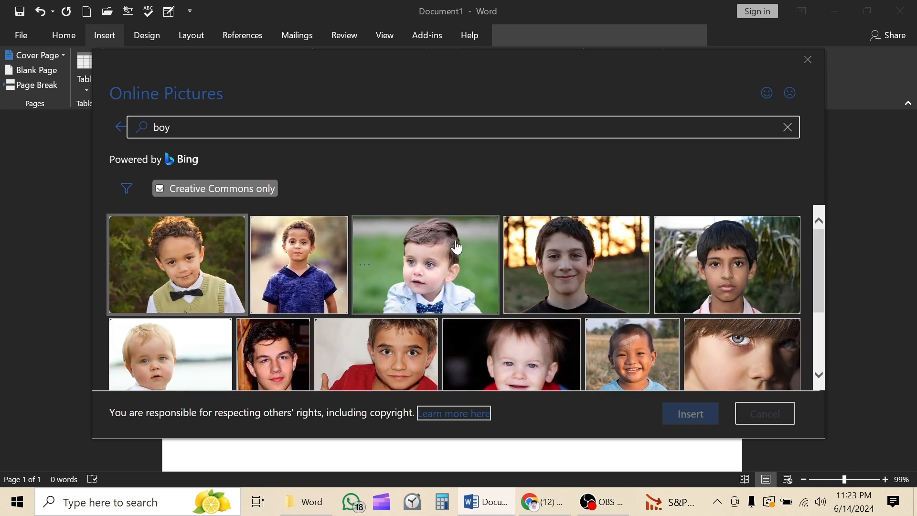
click(308, 249)
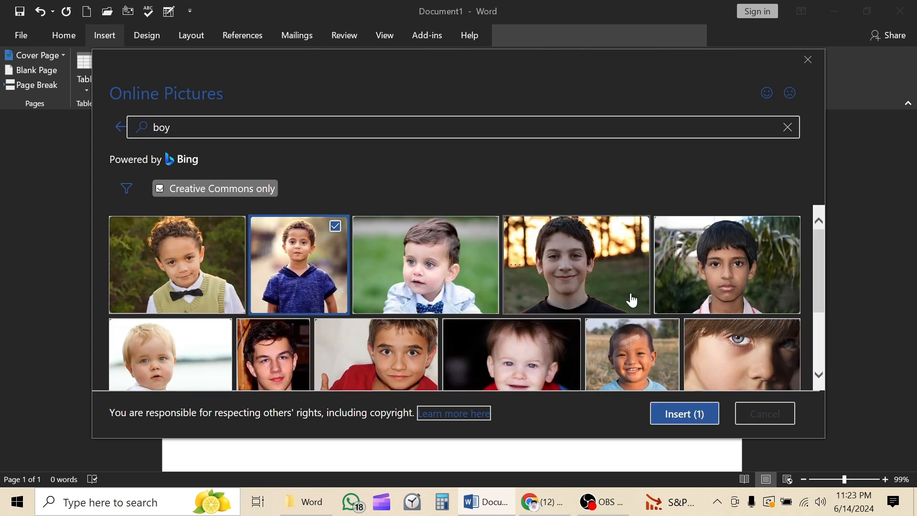
click(703, 412)
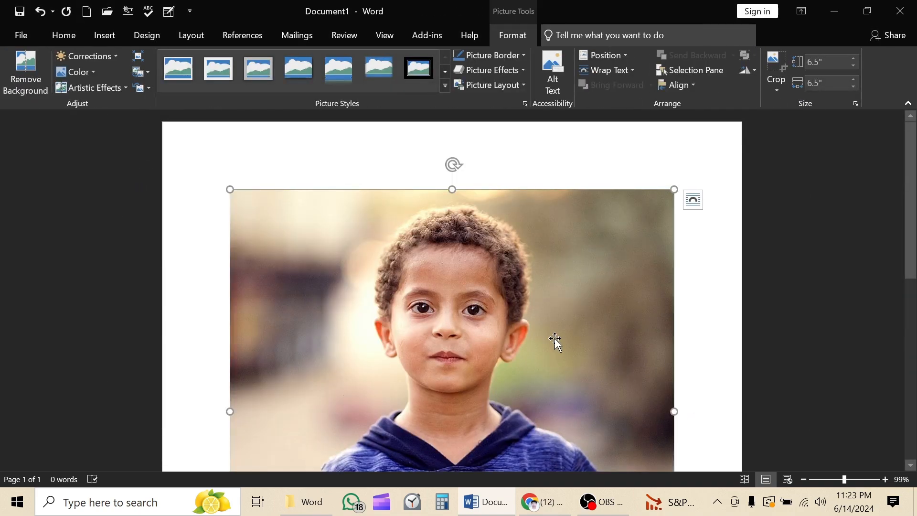
Set the boy picture's position to top center with text wrapping and move it slightly on the page.
scroll(556, 341, down, 4)
scroll(556, 341, up, 2)
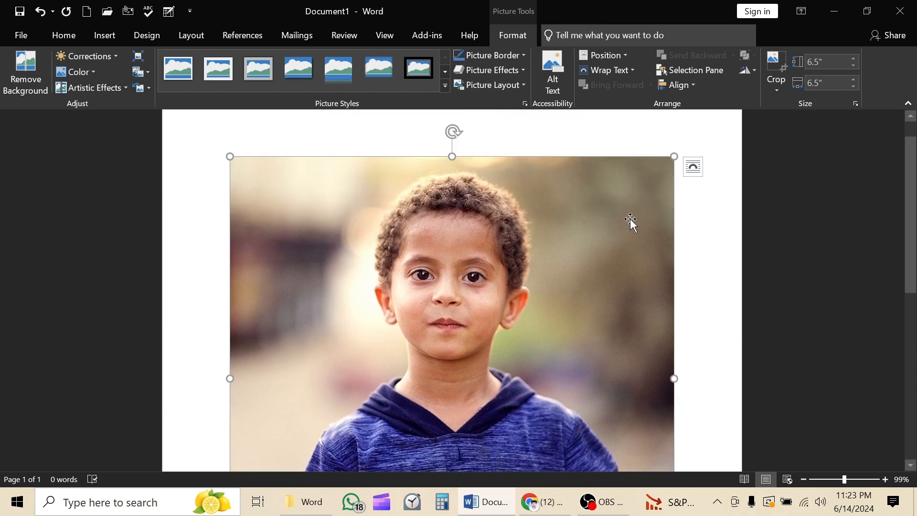
mouse_move(604, 215)
mouse_down()
mouse_move(592, 225)
mouse_move(604, 204)
mouse_move(599, 228)
mouse_up()
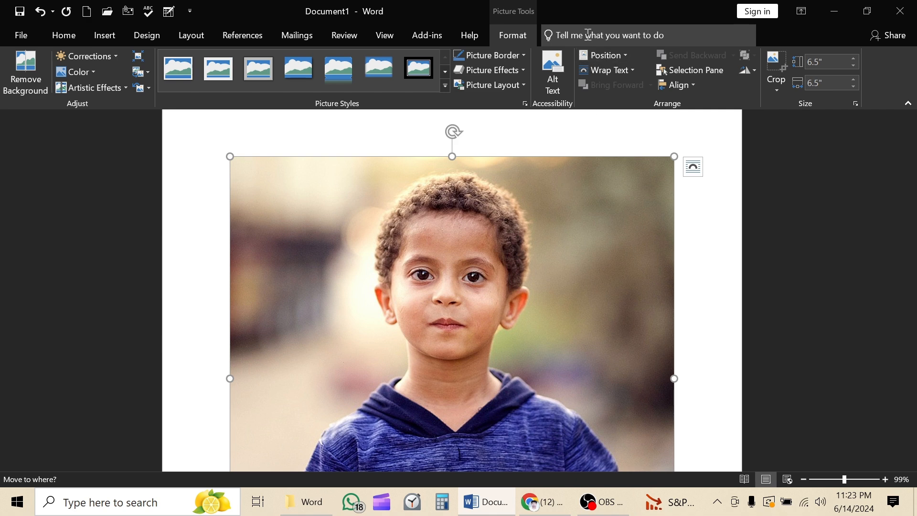
click(597, 60)
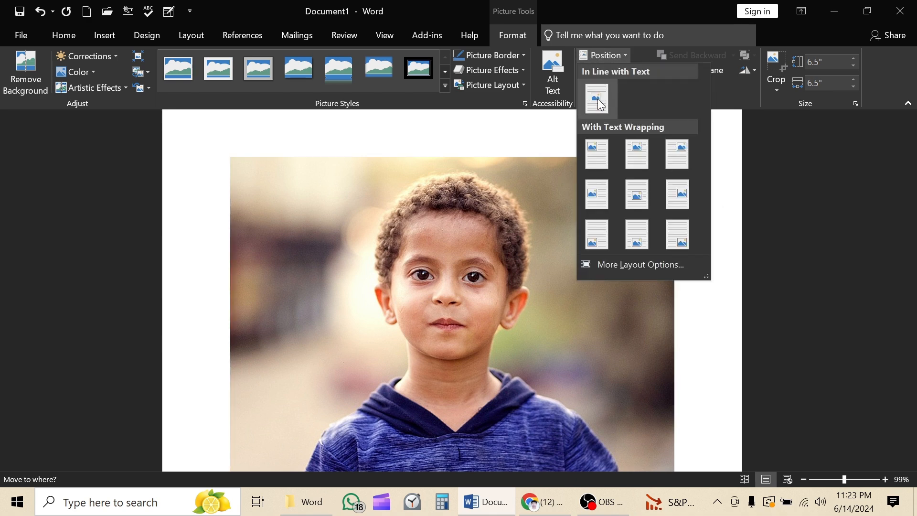
click(638, 153)
mouse_move(577, 219)
mouse_down()
mouse_move(528, 205)
mouse_move(579, 214)
mouse_up()
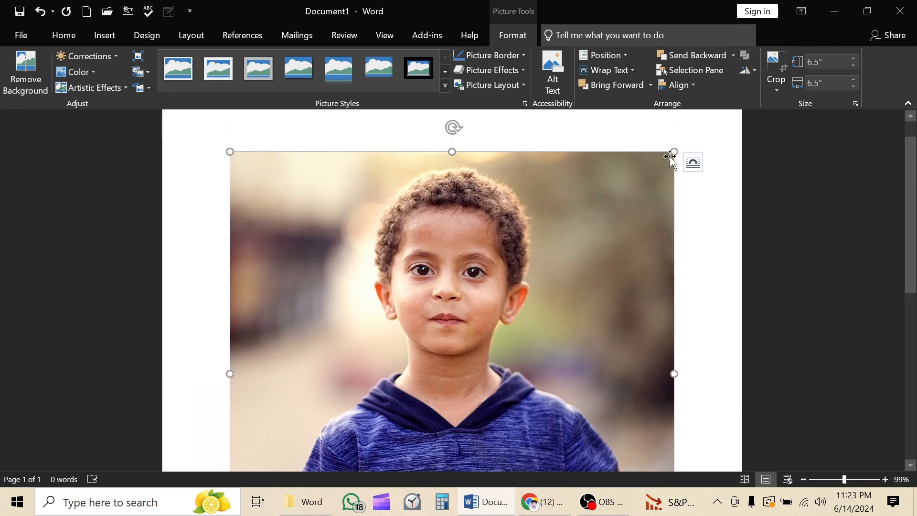
Shrink the boy picture to about 3.32" high by 3.35" wide and move it slightly up the page.
drag(675, 152, 527, 333)
scroll(496, 333, down, 5)
drag(454, 332, 520, 272)
scroll(520, 273, up, 3)
drag(596, 307, 599, 309)
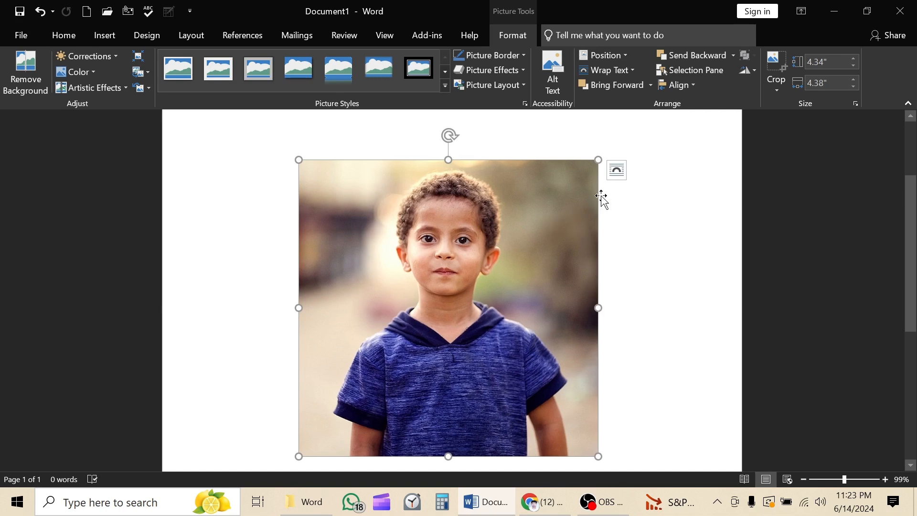
drag(600, 161, 530, 226)
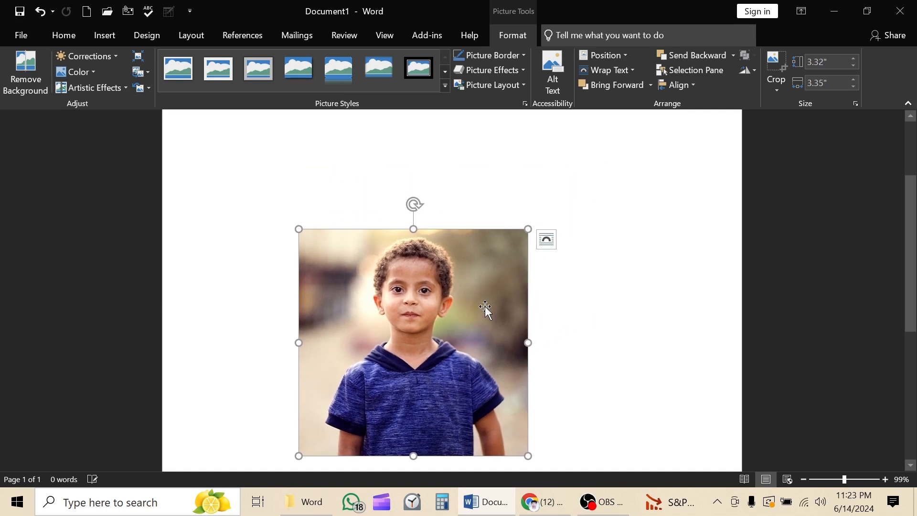
drag(485, 311, 504, 262)
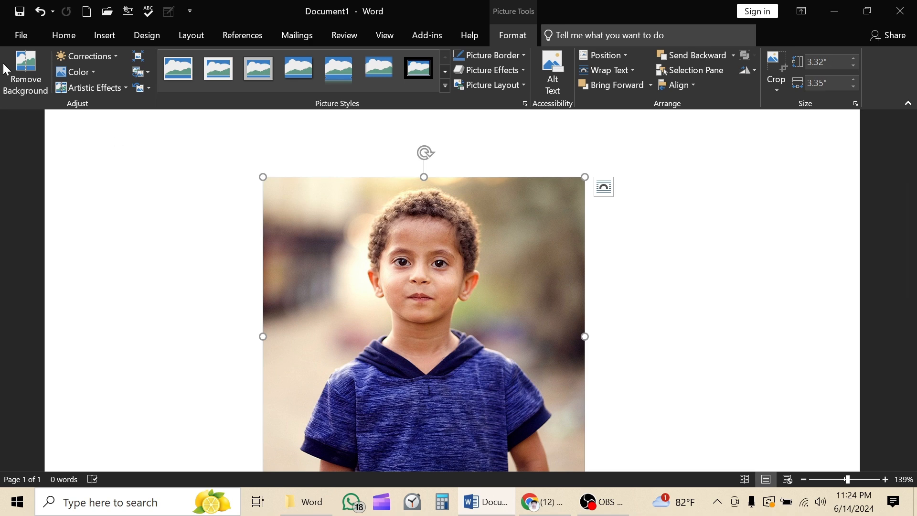
Start removing the boy picture's background and mark the hair along the top and left of his head as areas to keep.
click(24, 74)
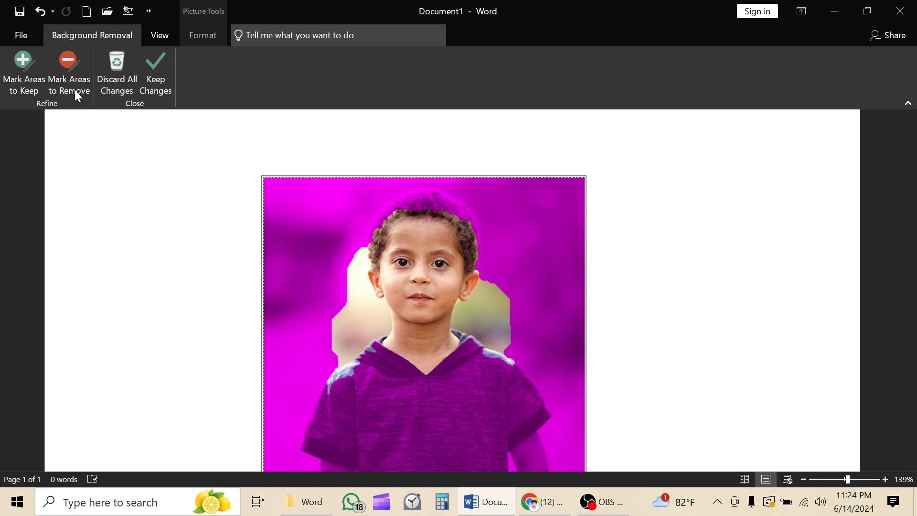
click(27, 78)
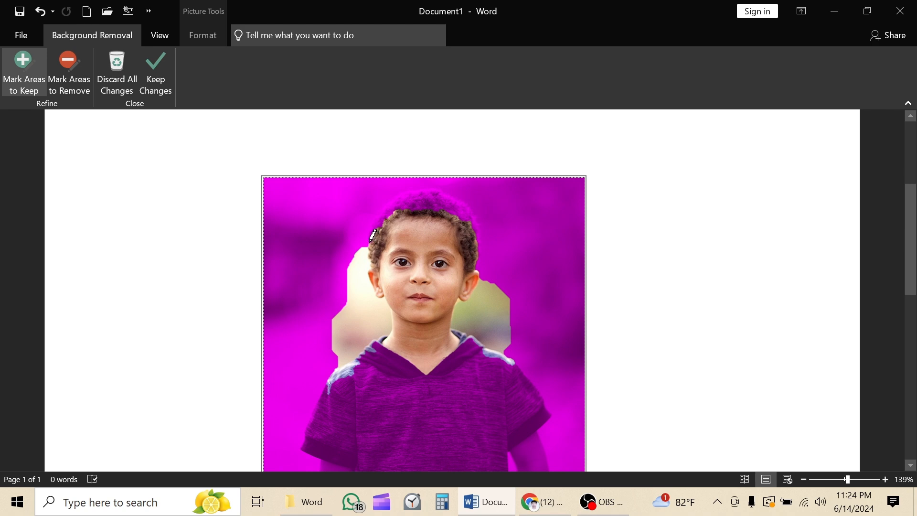
click(370, 241)
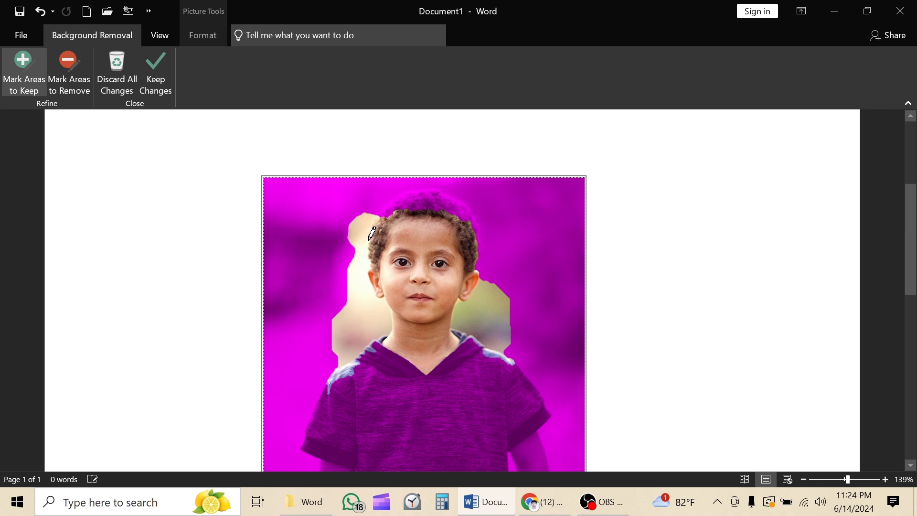
click(384, 206)
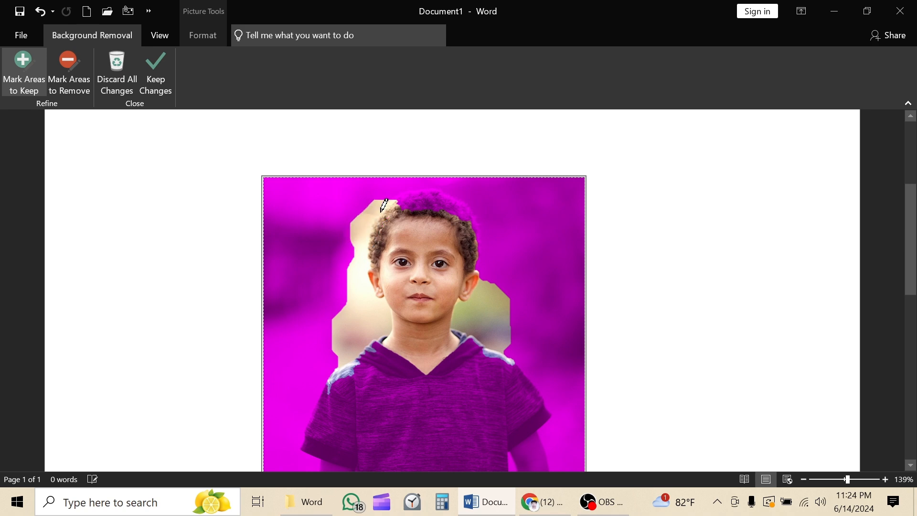
click(404, 194)
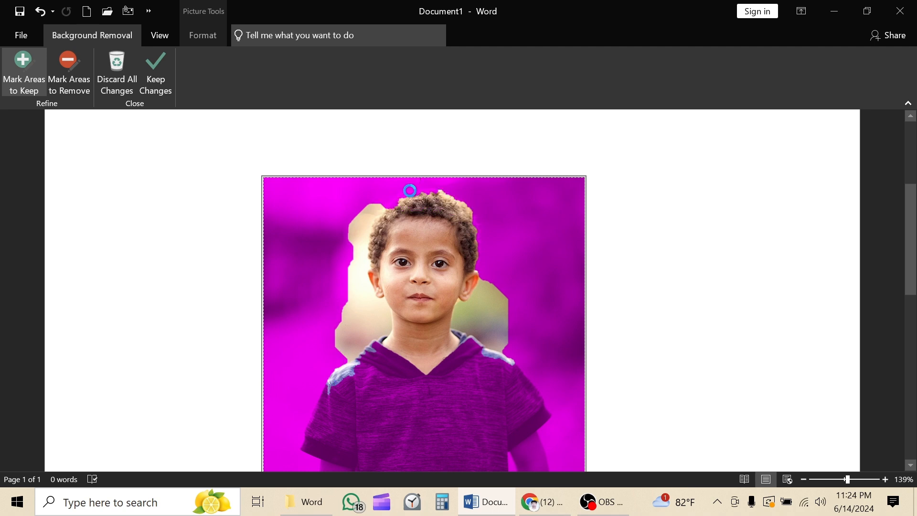
click(404, 191)
click(435, 190)
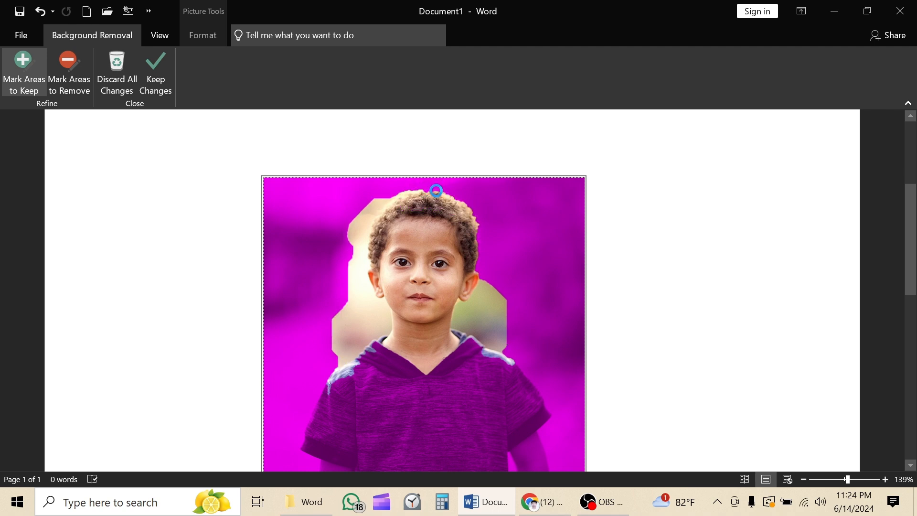
click(401, 194)
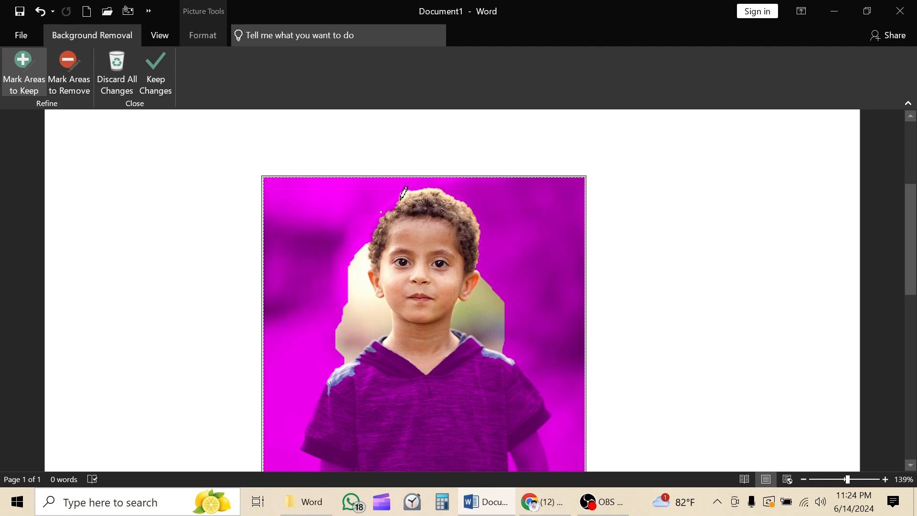
click(395, 203)
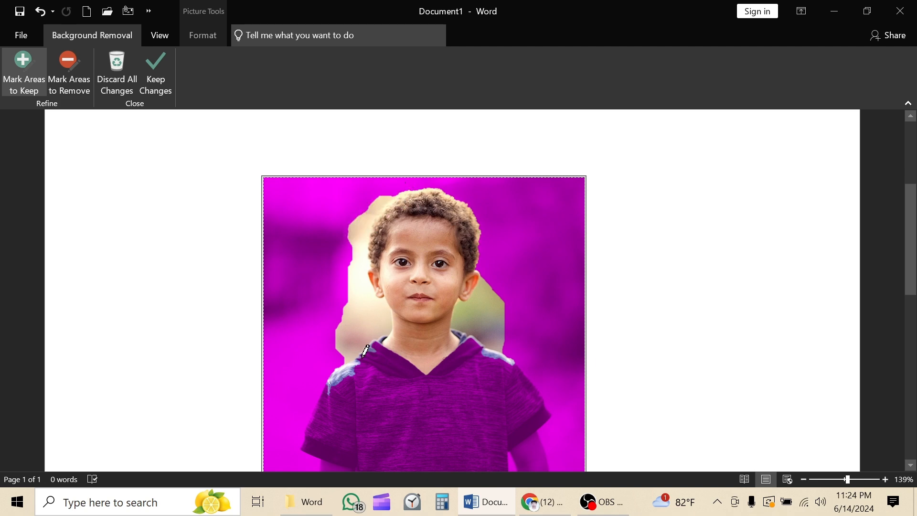
Mark the hood, shoulders and upper shirt as areas to keep, and apply the background removal.
click(368, 368)
click(375, 354)
click(357, 368)
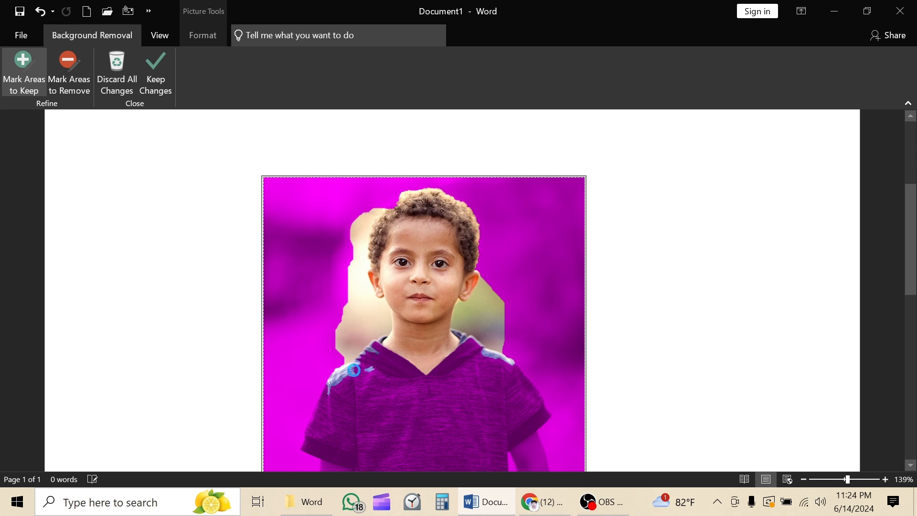
click(392, 389)
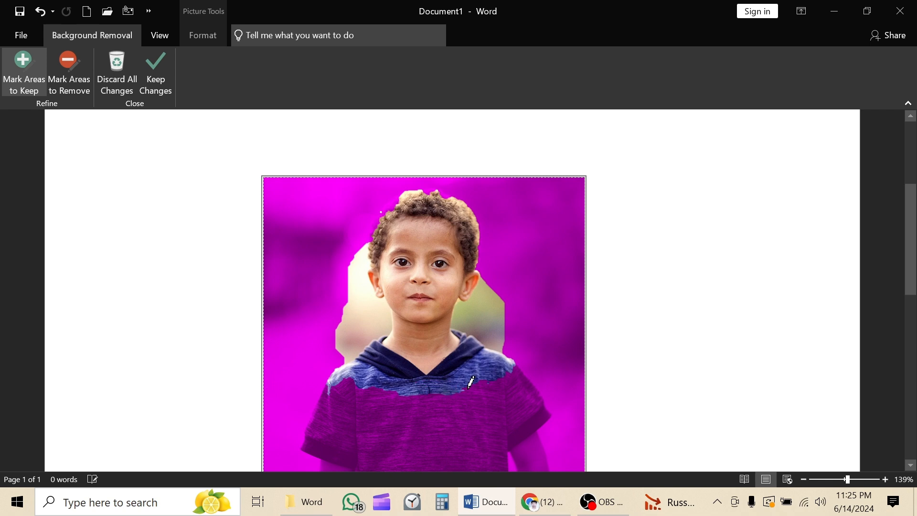
click(485, 386)
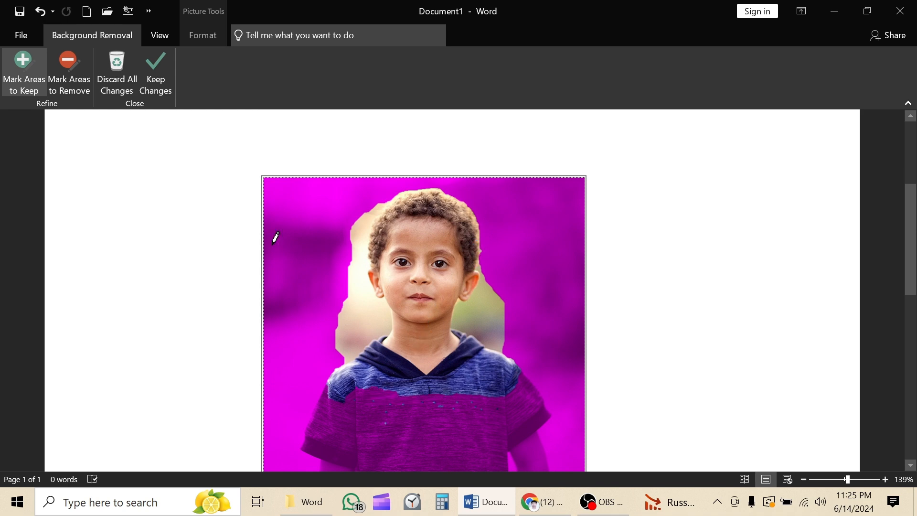
click(156, 86)
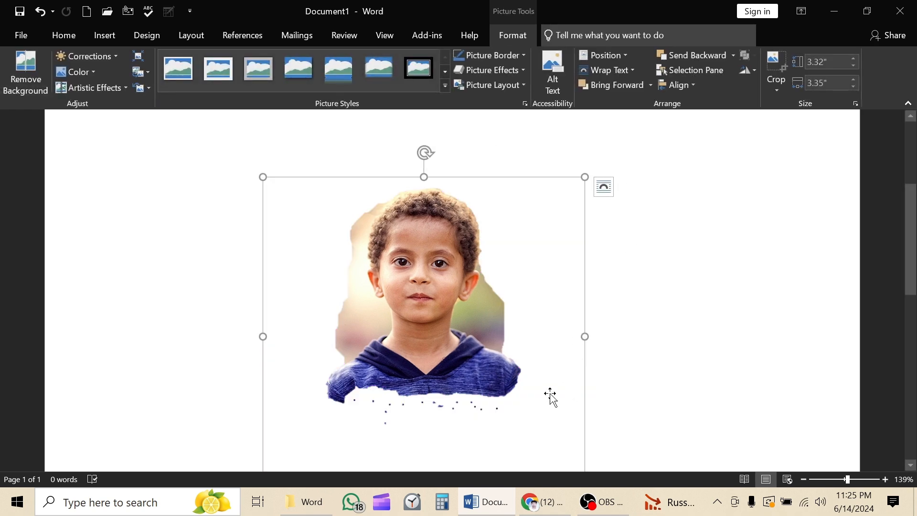
click(661, 283)
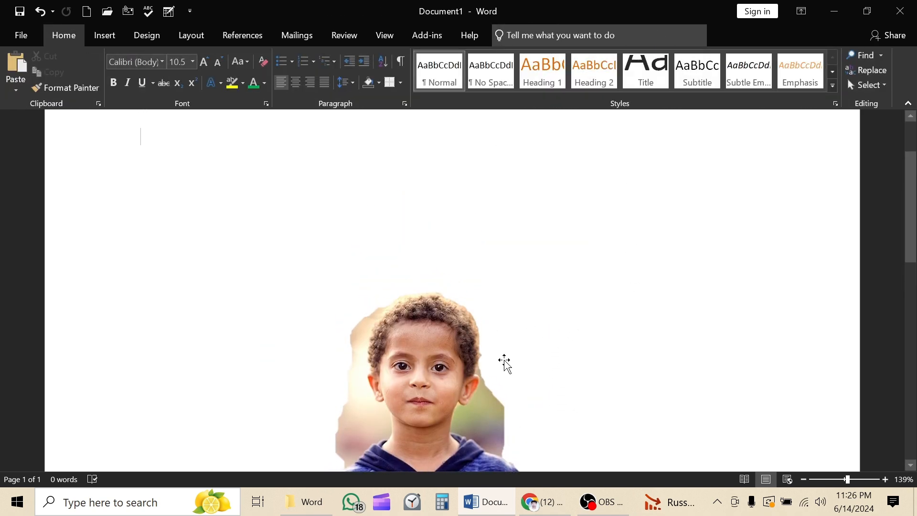
Reopen the boy picture's background removal and mark the leftover background left of his neck and face as areas to remove.
click(491, 360)
scroll(491, 360, down, 3)
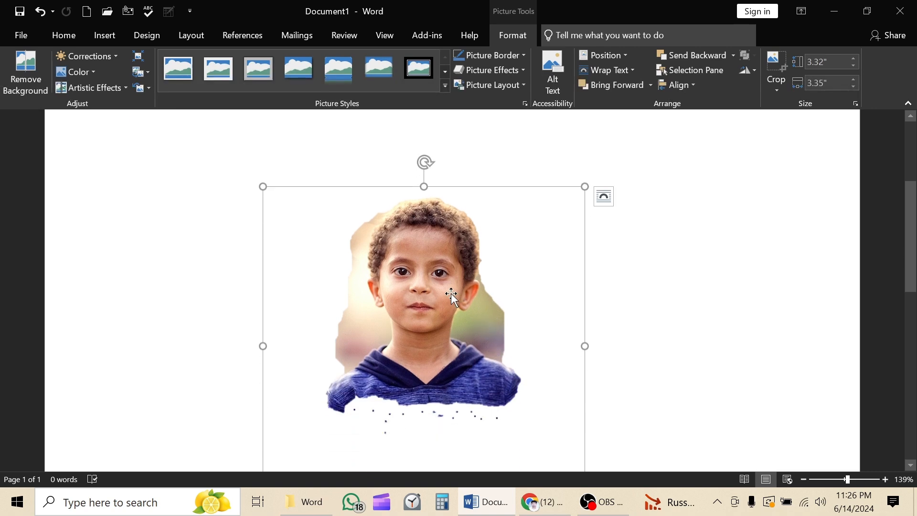
click(28, 80)
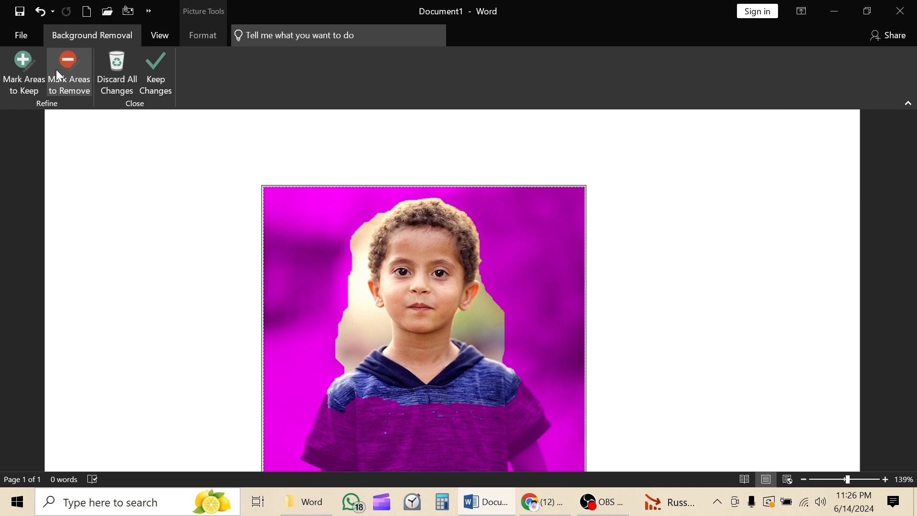
click(65, 85)
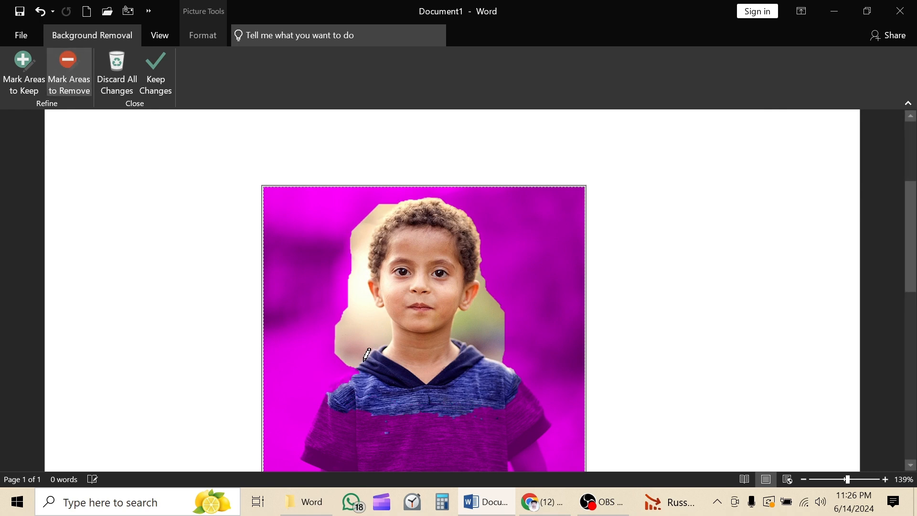
click(389, 333)
click(390, 321)
click(386, 313)
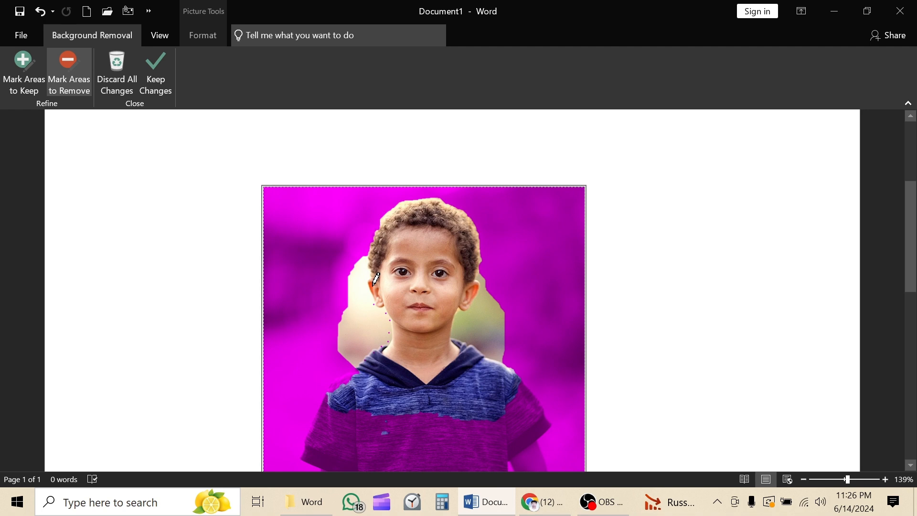
drag(370, 283, 370, 271)
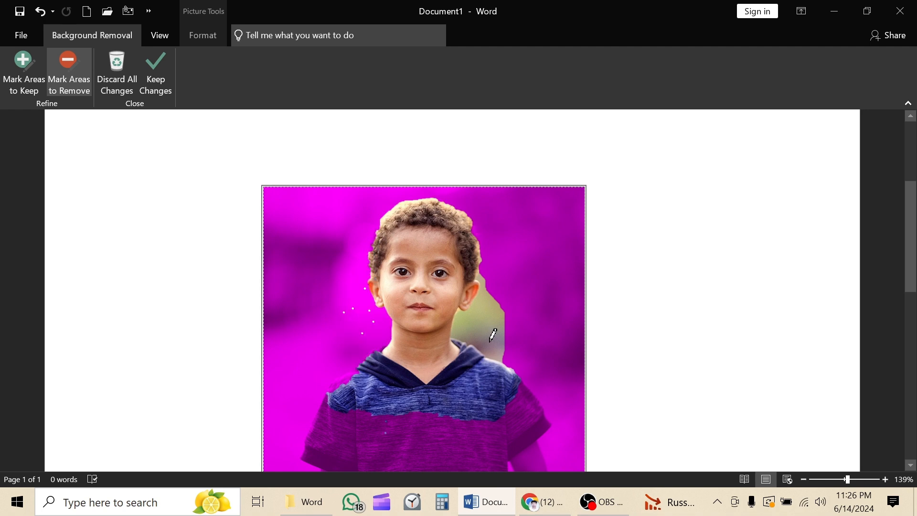
Mark the leftover background right of the boy's neck and face as areas to remove, and keep the changes.
drag(501, 356, 490, 348)
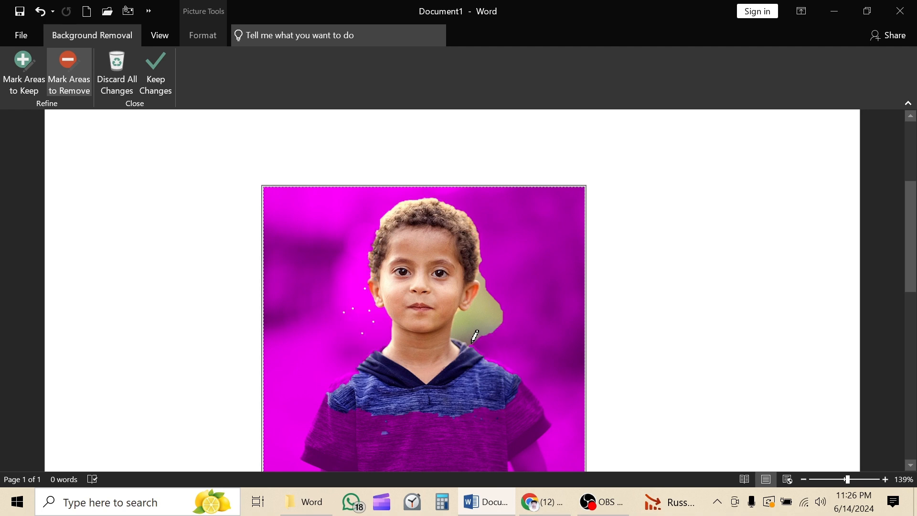
click(459, 333)
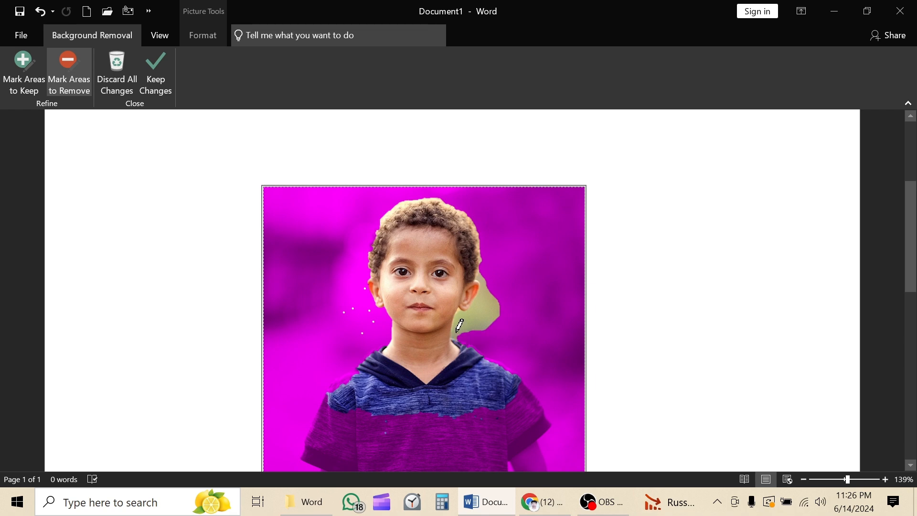
click(458, 330)
click(456, 327)
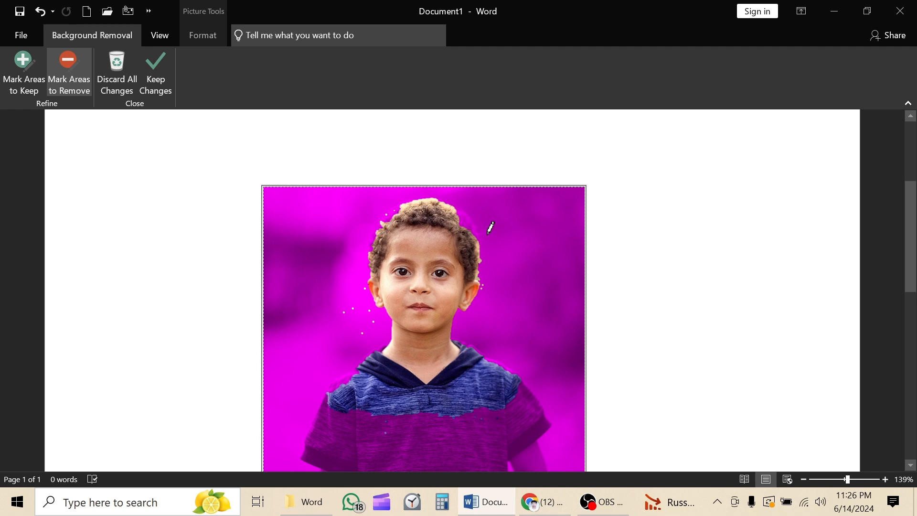
click(165, 86)
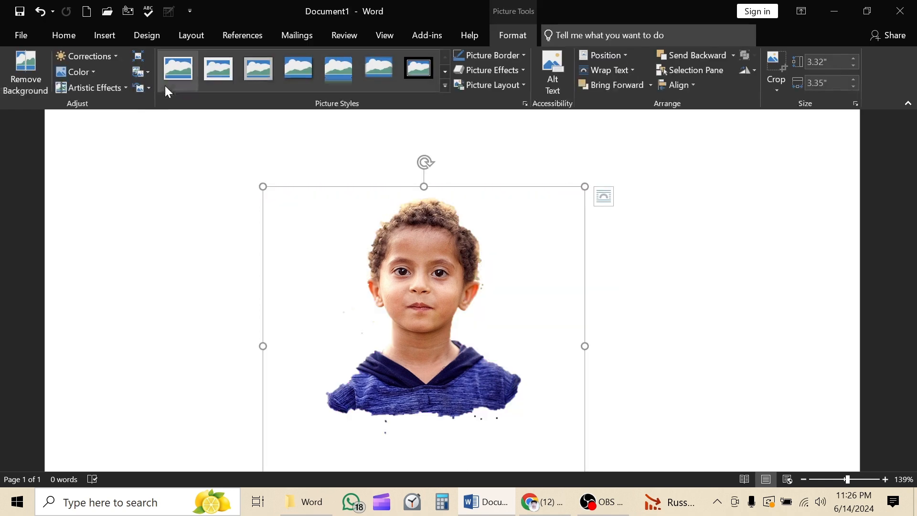
click(702, 300)
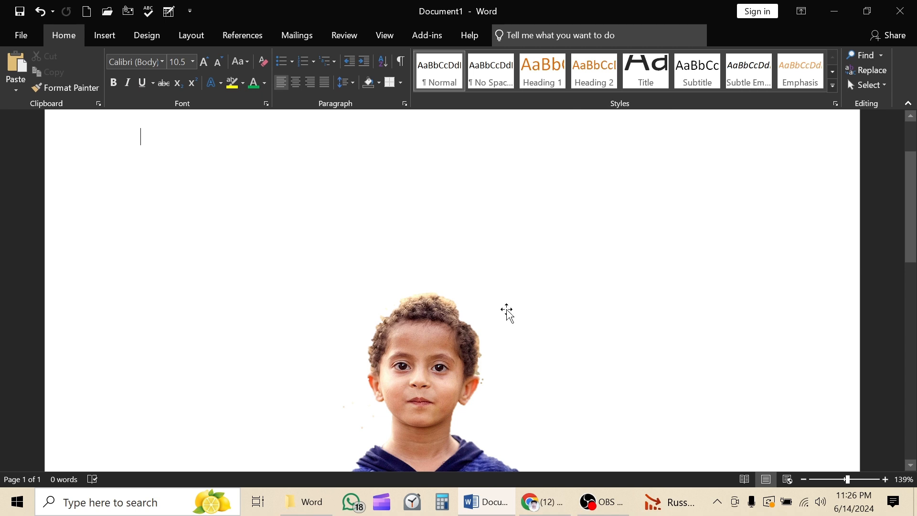
Crop the bottom of the boy picture to a height of about 2.29", cutting off the ragged shirt edge.
scroll(506, 310, down, 1)
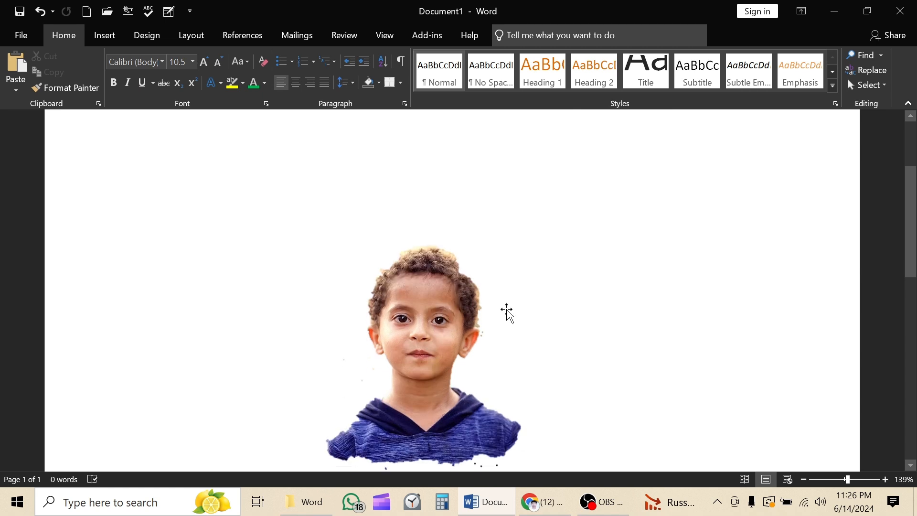
click(453, 300)
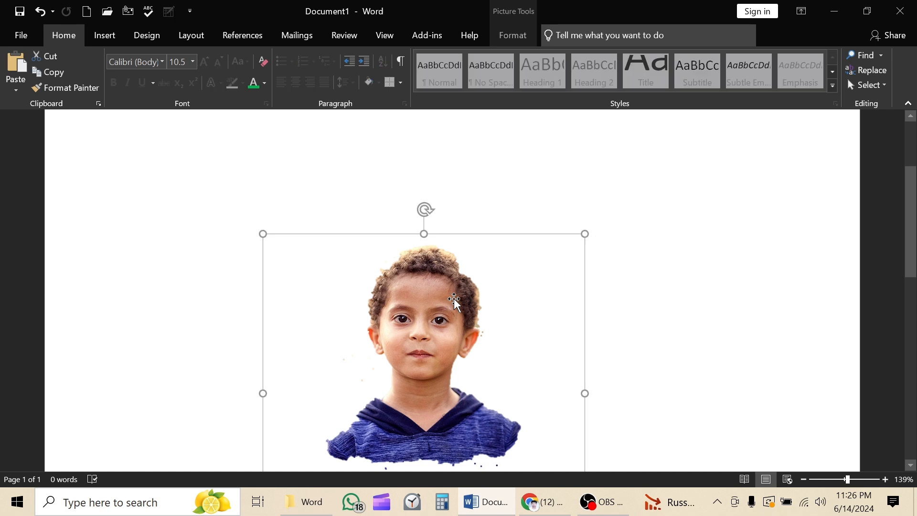
scroll(454, 300, down, 1)
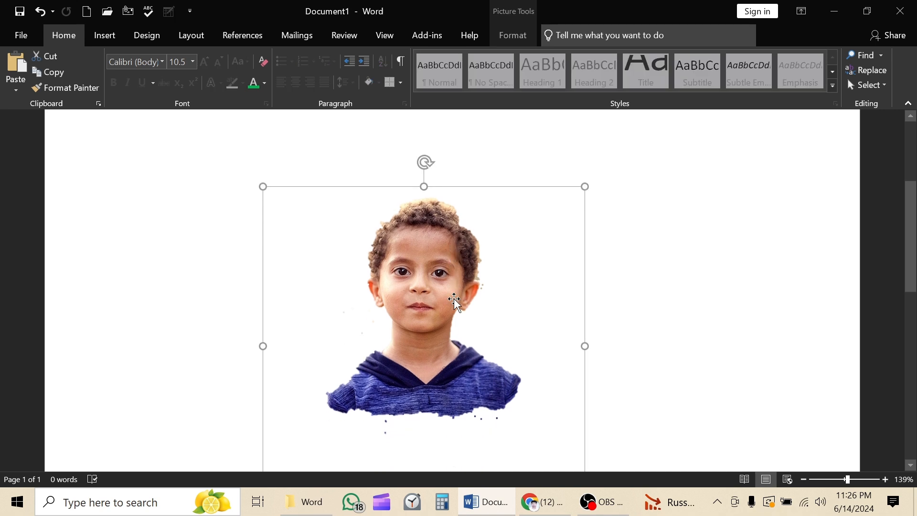
double_click(419, 272)
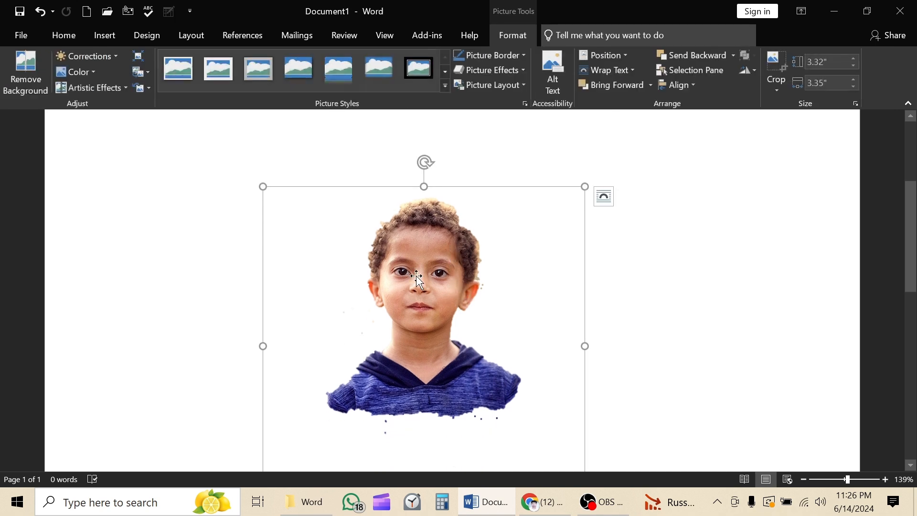
click(775, 66)
scroll(478, 325, down, 3)
scroll(478, 326, down, 1)
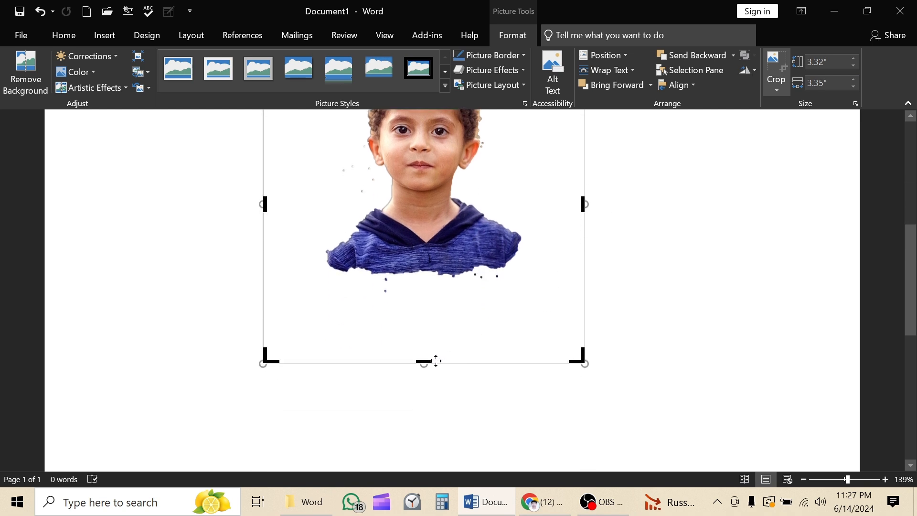
drag(432, 365, 432, 263)
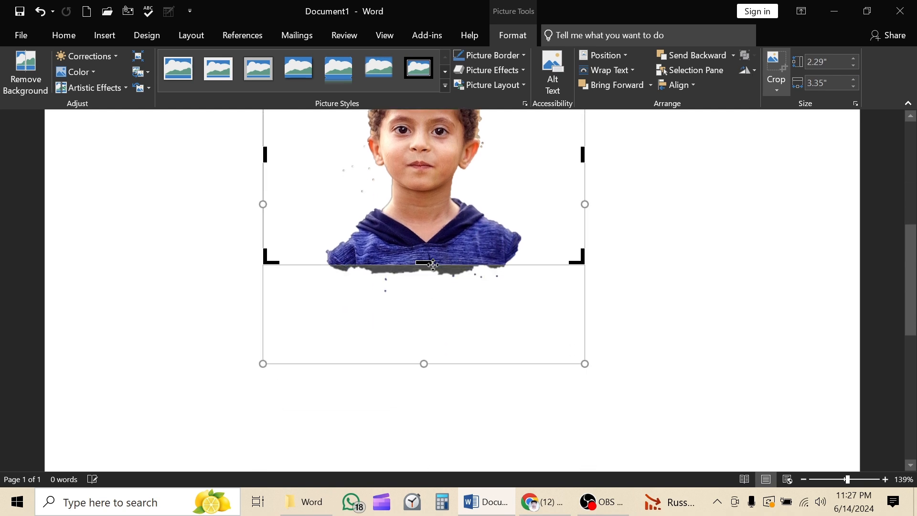
Crop the empty right and left sides of the picture in to the boy's shoulders and apply the crop.
scroll(436, 272, up, 1)
scroll(452, 273, up, 1)
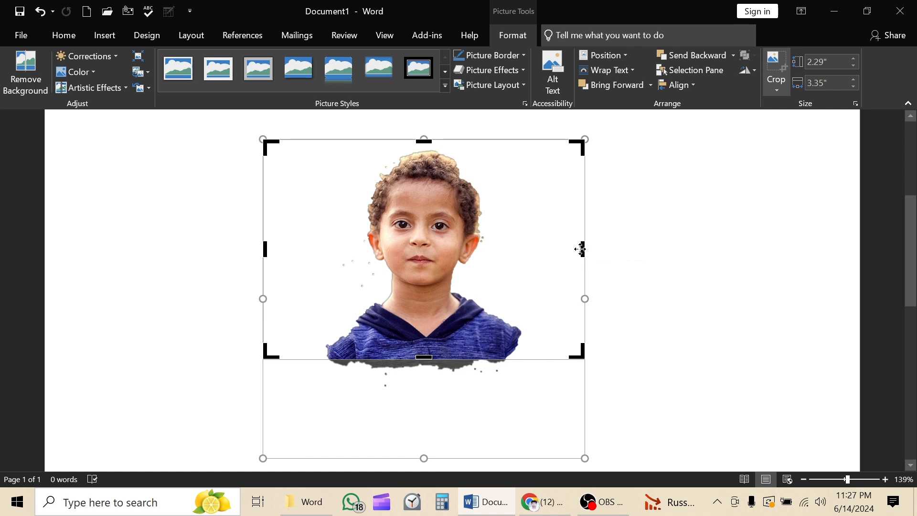
drag(583, 248, 525, 257)
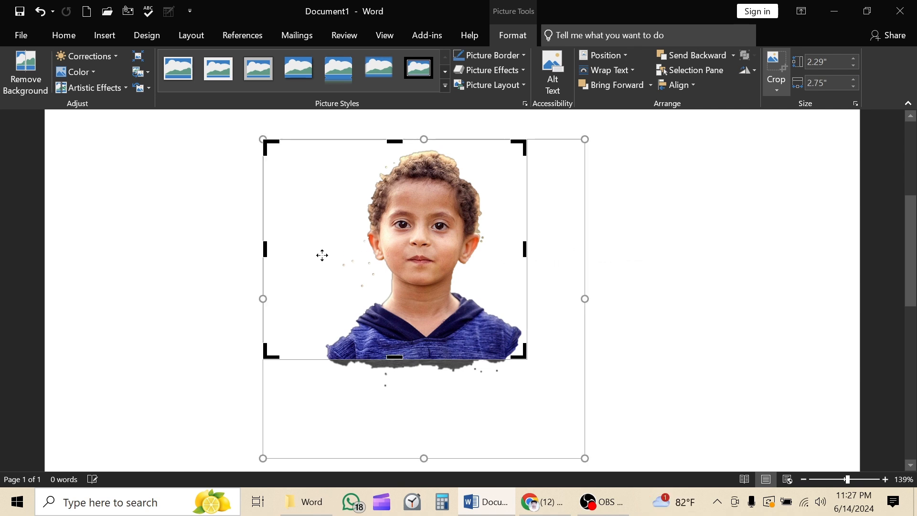
drag(265, 249, 346, 254)
click(598, 258)
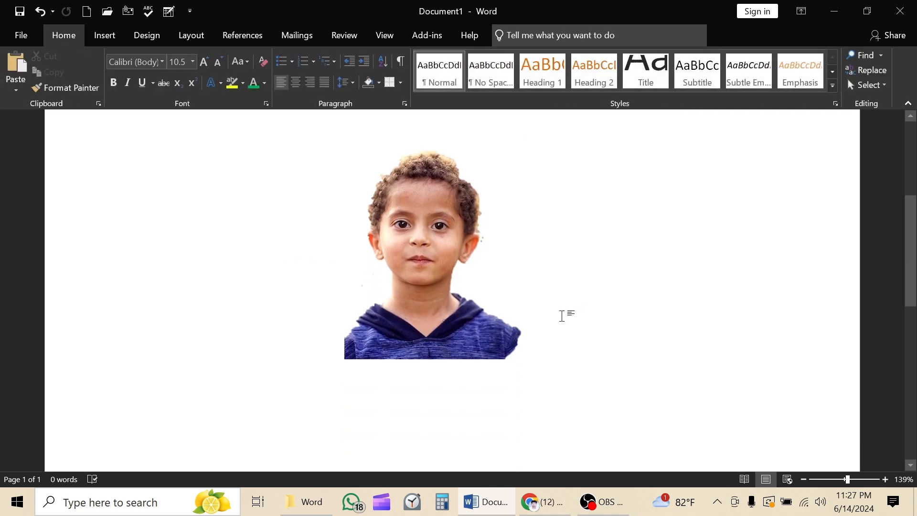
Enlarge the cropped boy picture proportionally to about 3.33" high and 2.77" wide.
click(497, 313)
scroll(506, 277, up, 2)
drag(529, 235, 610, 196)
click(574, 244)
scroll(594, 243, up, 2)
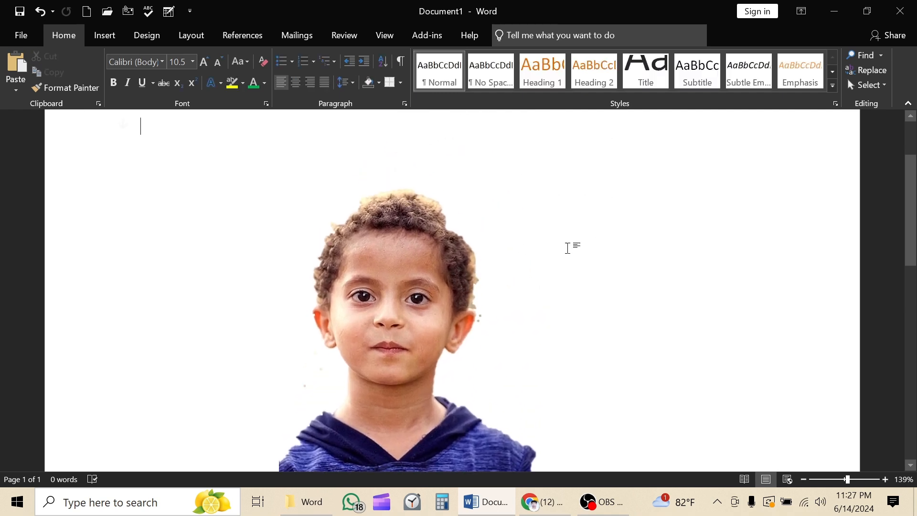
Apply the strongest sharpening preset to the boy picture, with brightness 0% (Normal) and contrast 0% (Normal).
click(414, 280)
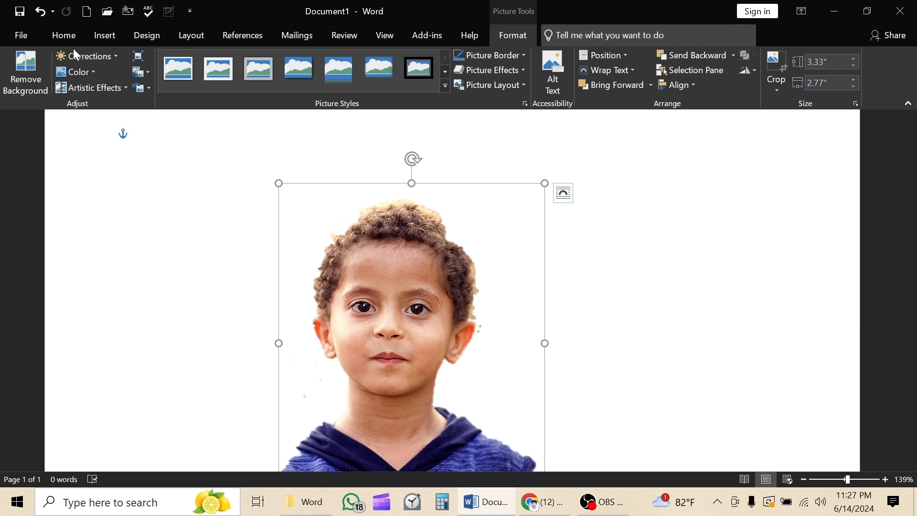
scroll(461, 258, down, 2)
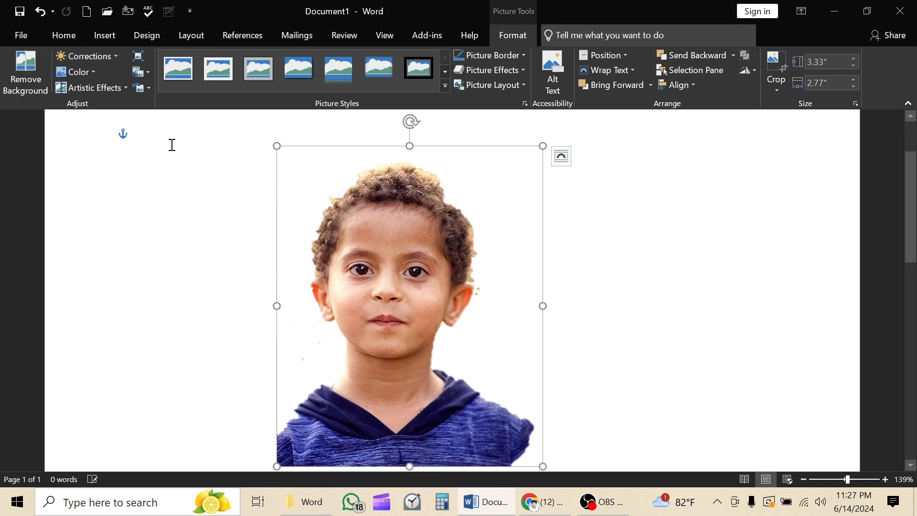
click(116, 62)
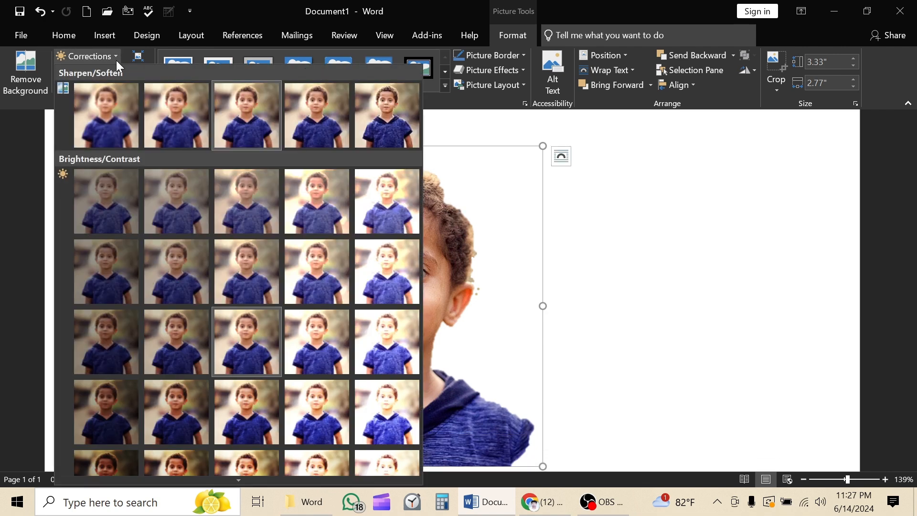
click(347, 123)
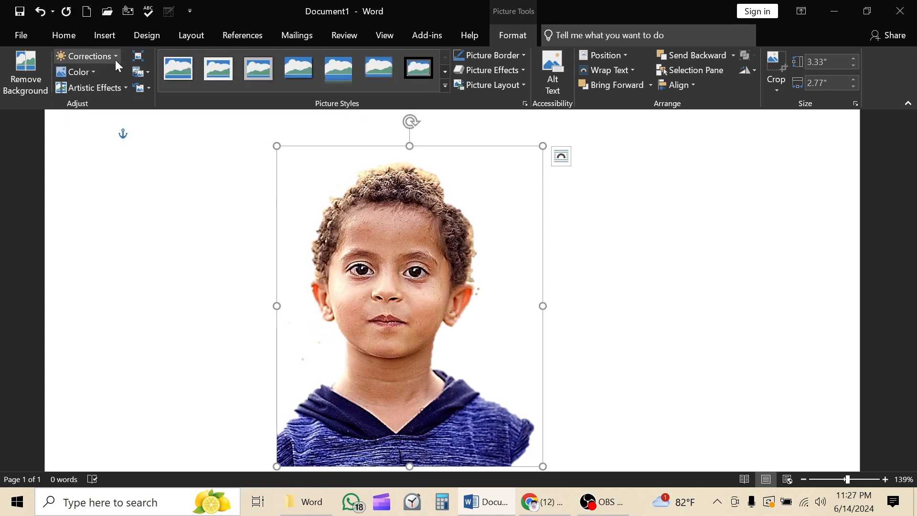
click(116, 59)
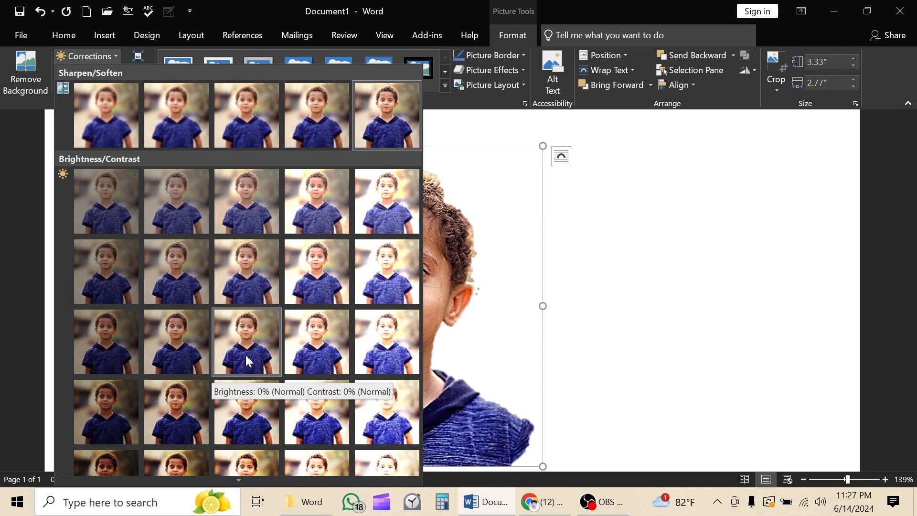
click(246, 355)
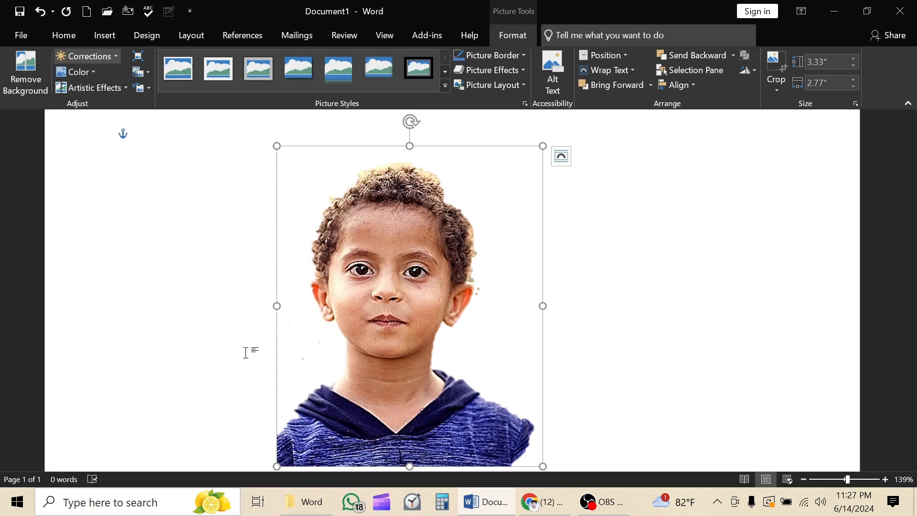
Try the next darker brightness preset with normal contrast on the boy picture, and undo it.
click(106, 59)
scroll(231, 389, down, 2)
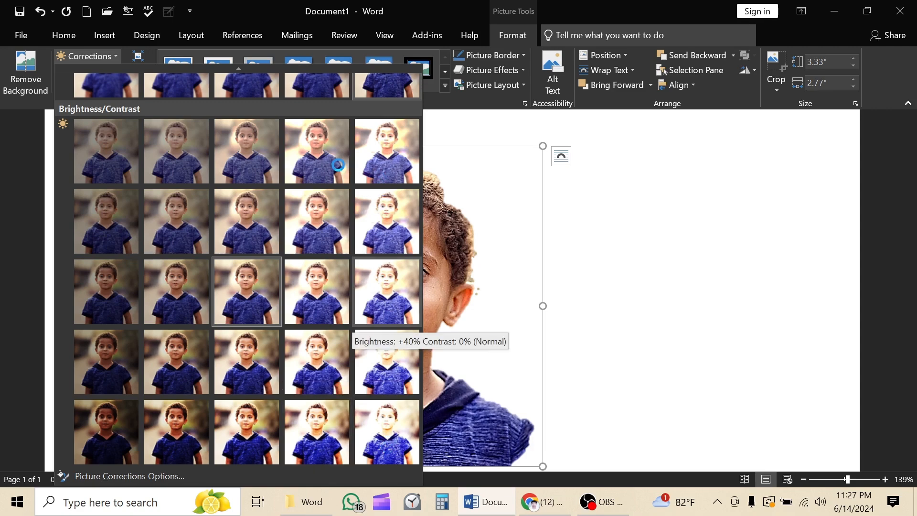
scroll(193, 359, up, 1)
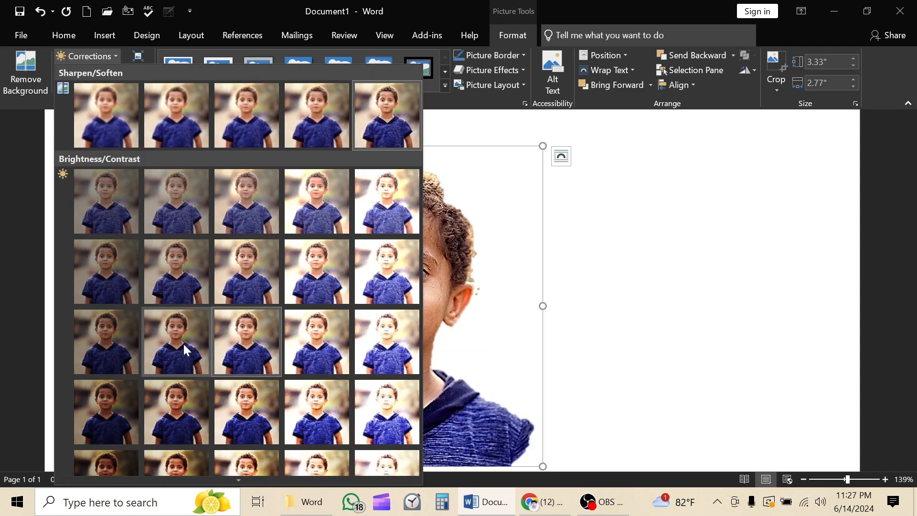
click(184, 321)
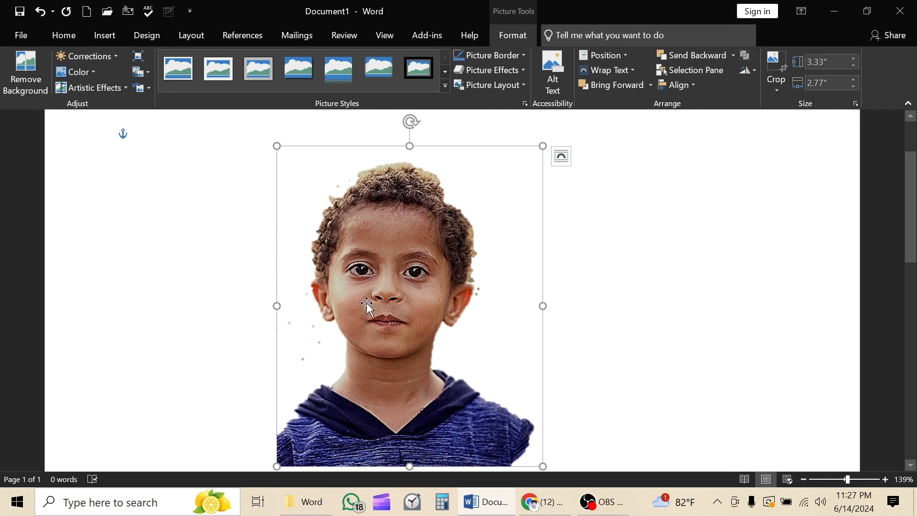
key(ctrl+z)
Try the lowest color saturation preset on the boy picture to turn it gray.
click(96, 73)
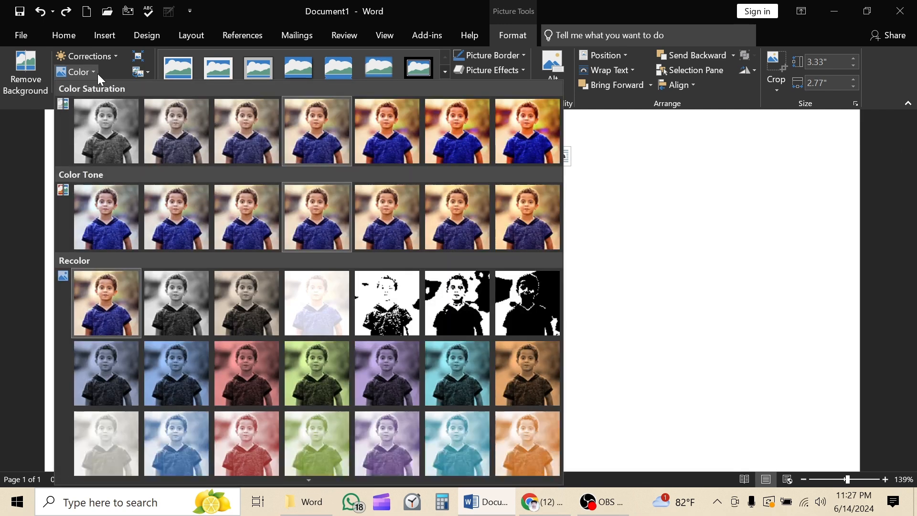
click(109, 125)
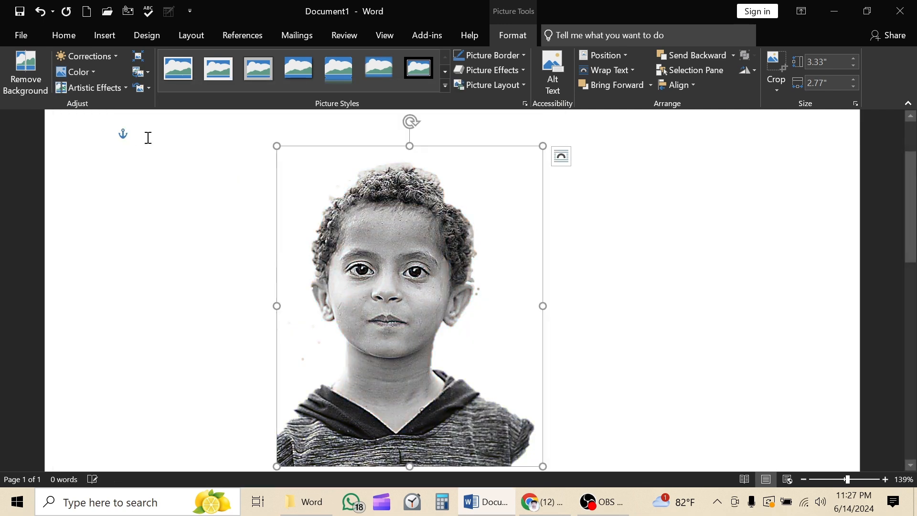
Set the boy picture to the highest color saturation preset and the warmest color tone preset.
click(89, 77)
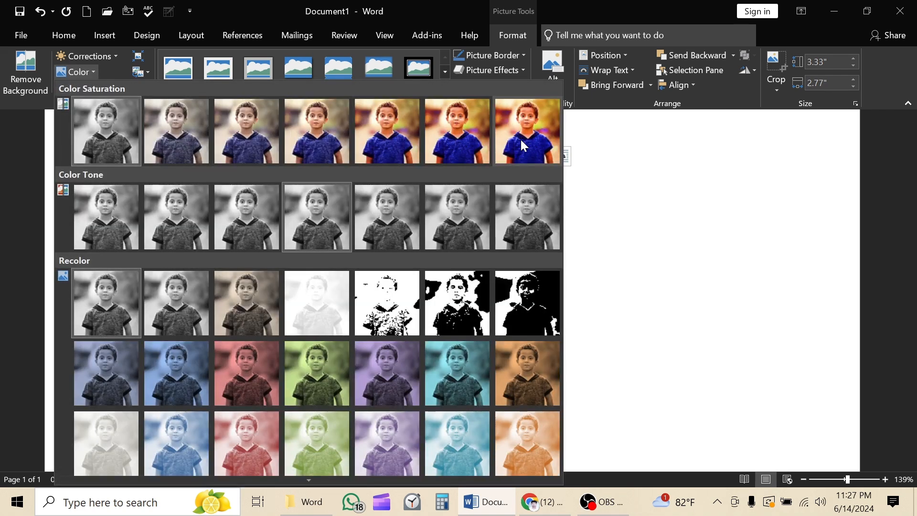
click(522, 144)
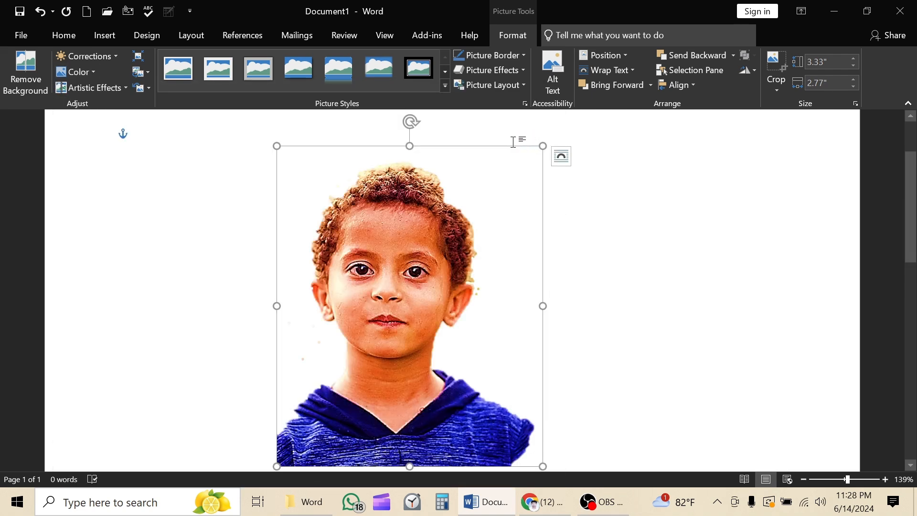
click(94, 72)
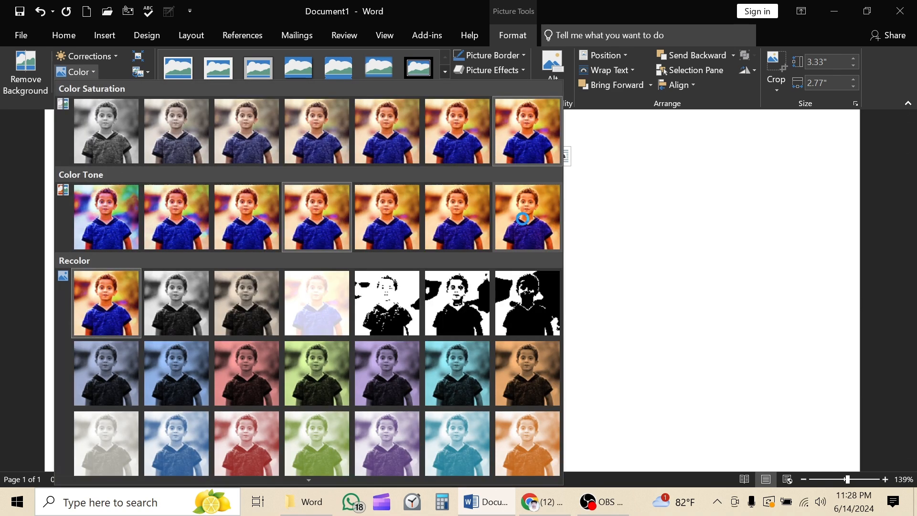
click(524, 221)
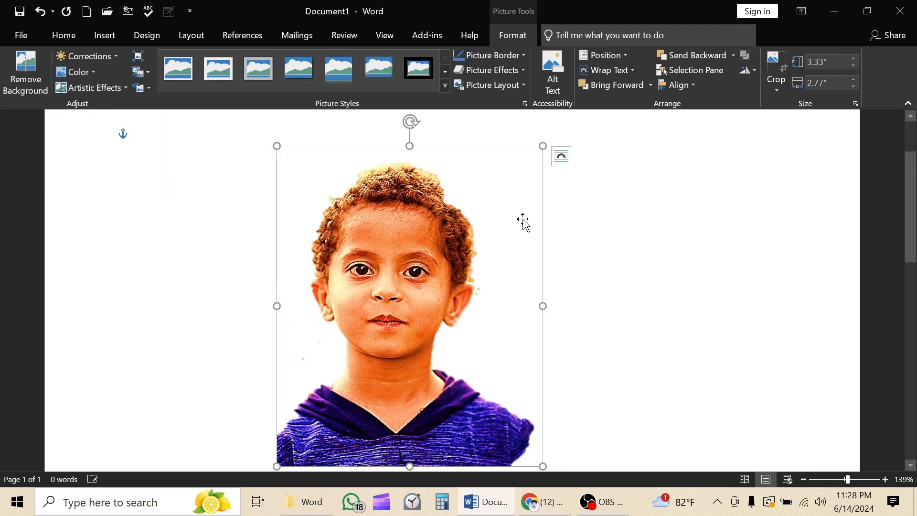
Try recoloring the boy picture with the darkest black-and-white preset and with the pale gray light variation.
click(82, 72)
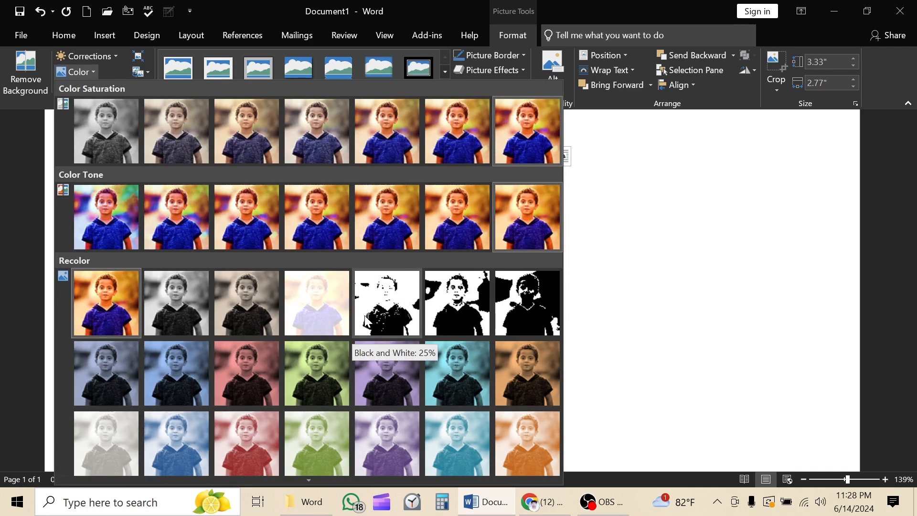
click(525, 302)
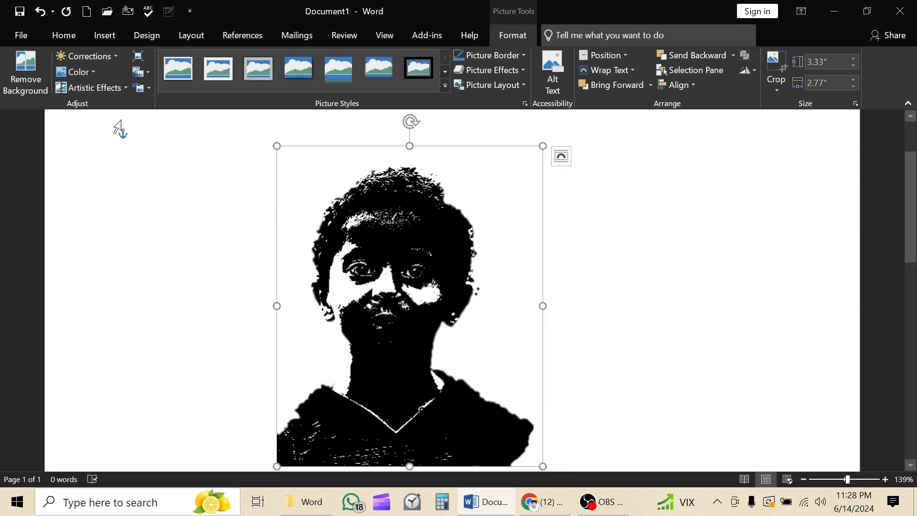
click(90, 72)
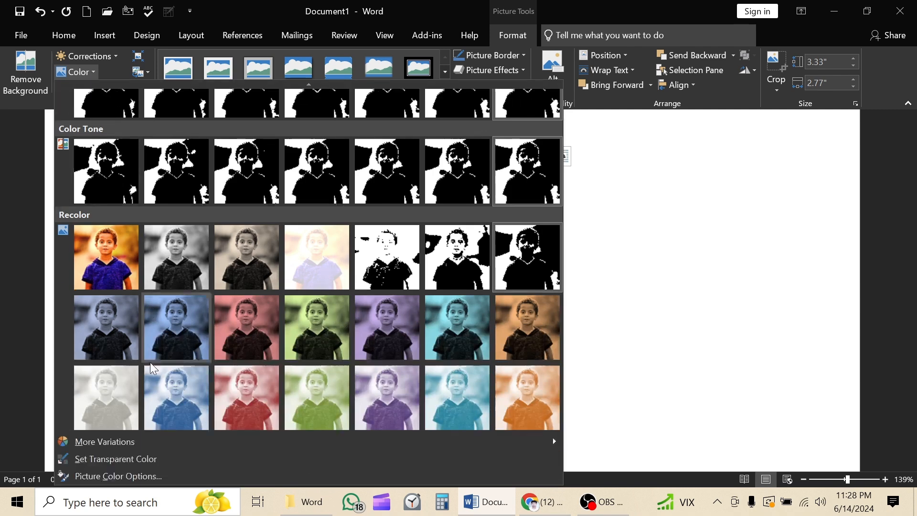
click(110, 395)
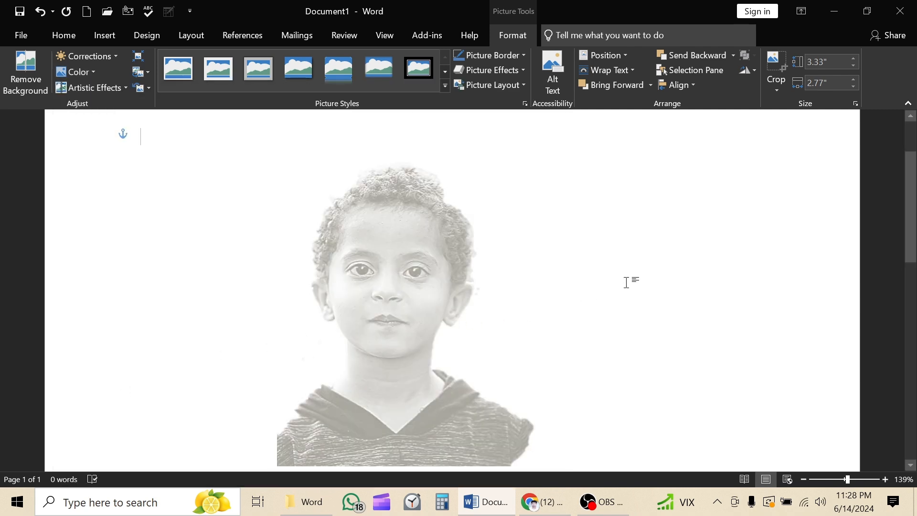
click(627, 282)
click(351, 272)
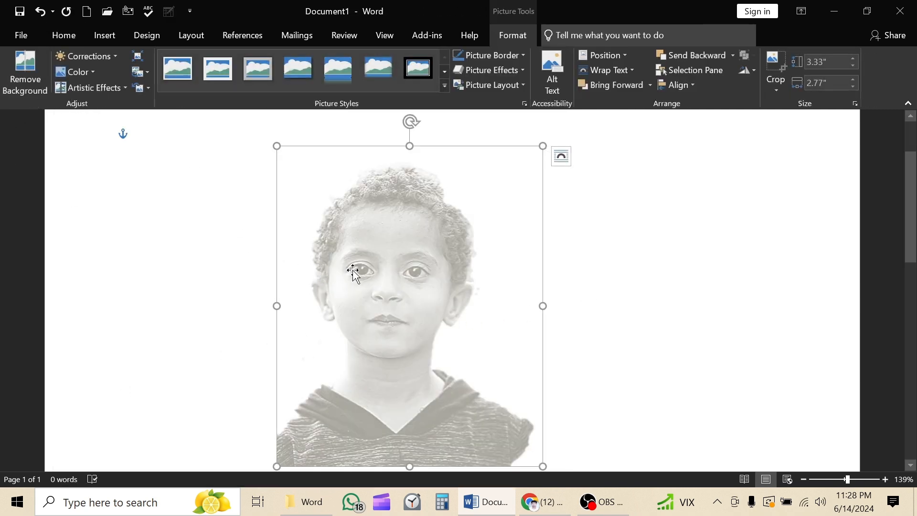
click(91, 71)
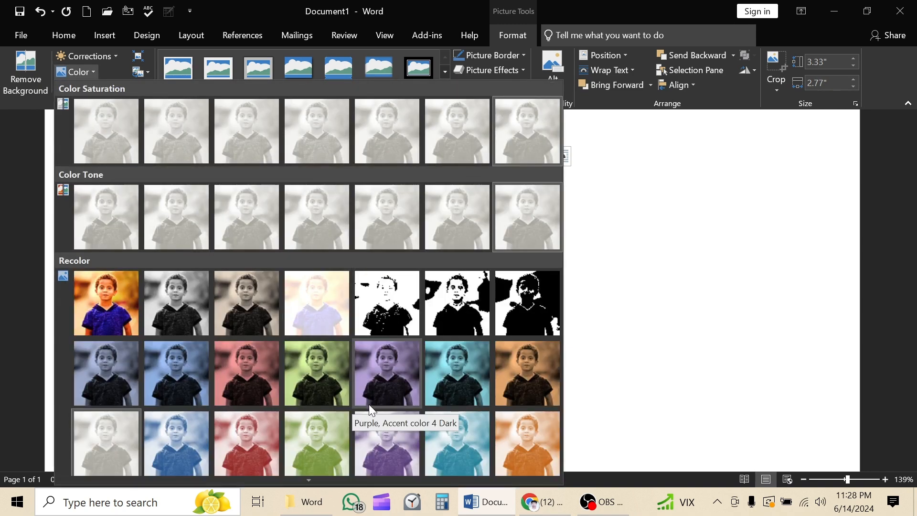
scroll(369, 404, down, 2)
click(630, 324)
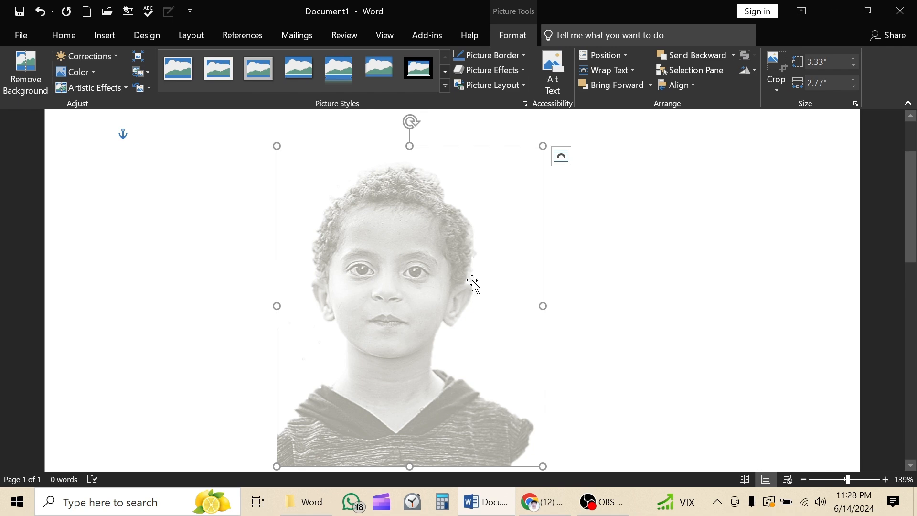
click(112, 93)
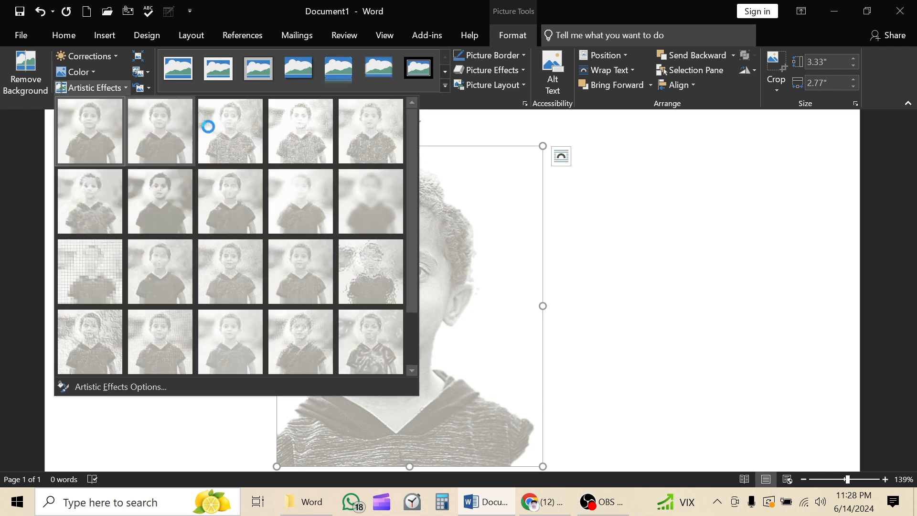
click(451, 249)
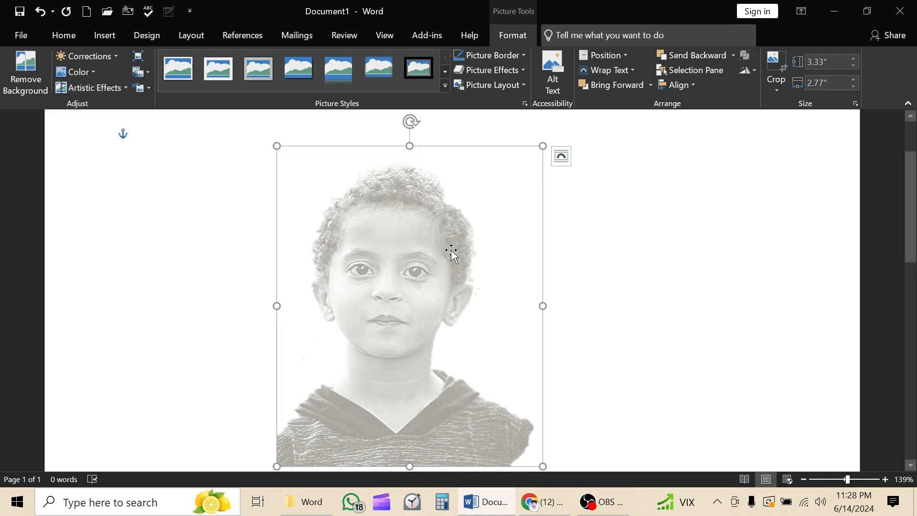
Set the boy picture back to no recolor.
click(93, 71)
click(124, 297)
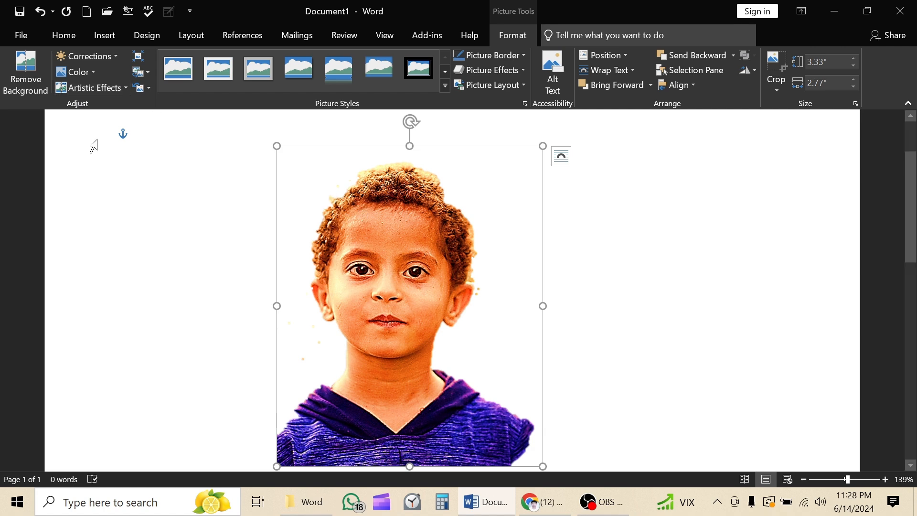
Try the grayscale pencil and pencil sketch artistic effects on the boy picture.
click(94, 92)
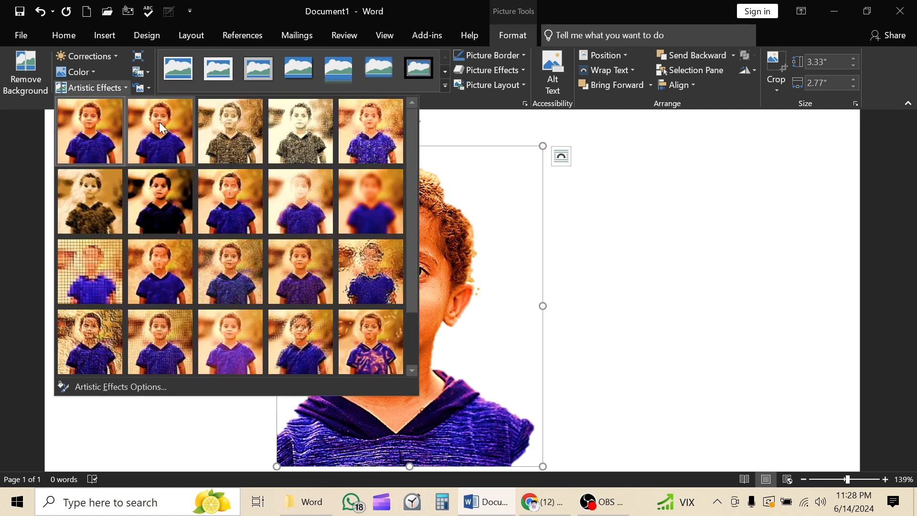
click(223, 134)
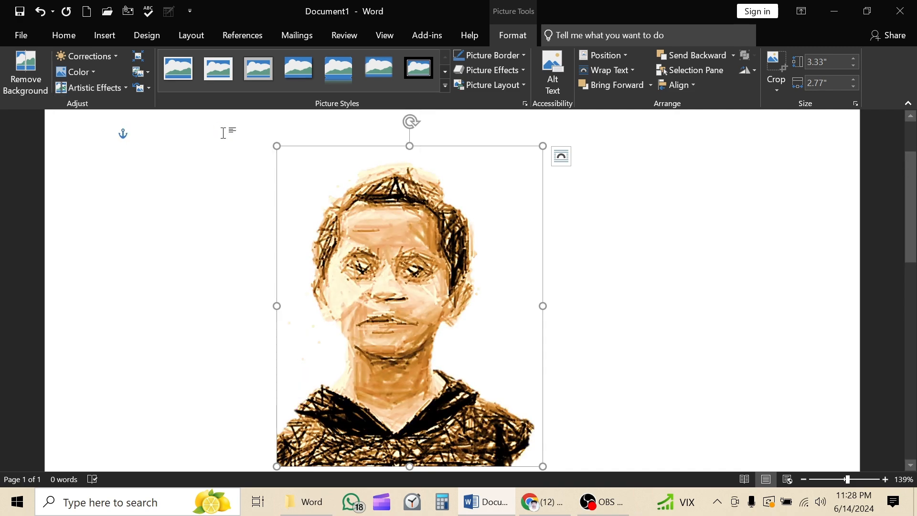
click(117, 90)
click(296, 128)
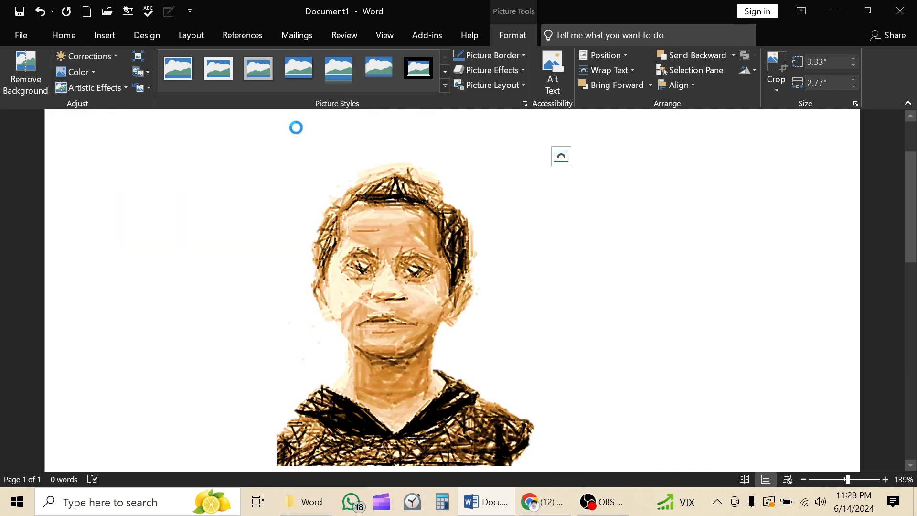
Try the watercolor sponge and plastic wrap artistic effects on the boy picture.
click(127, 93)
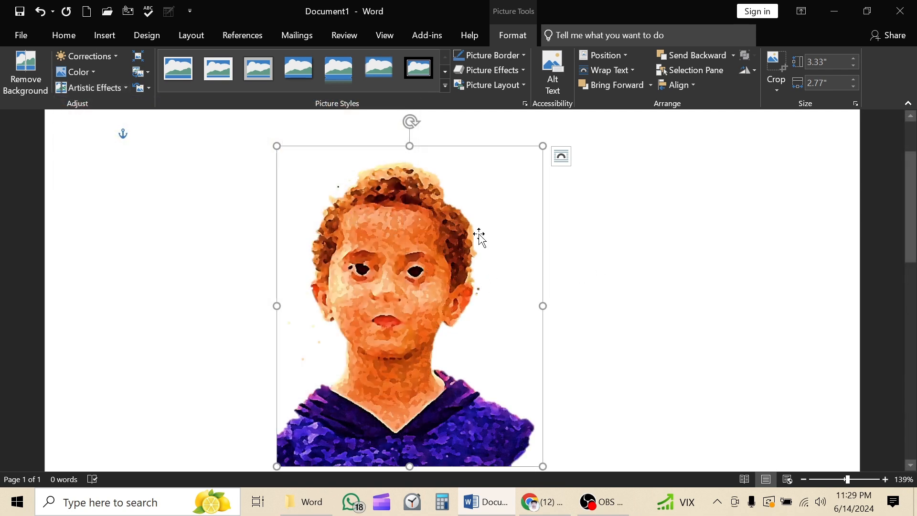
click(126, 90)
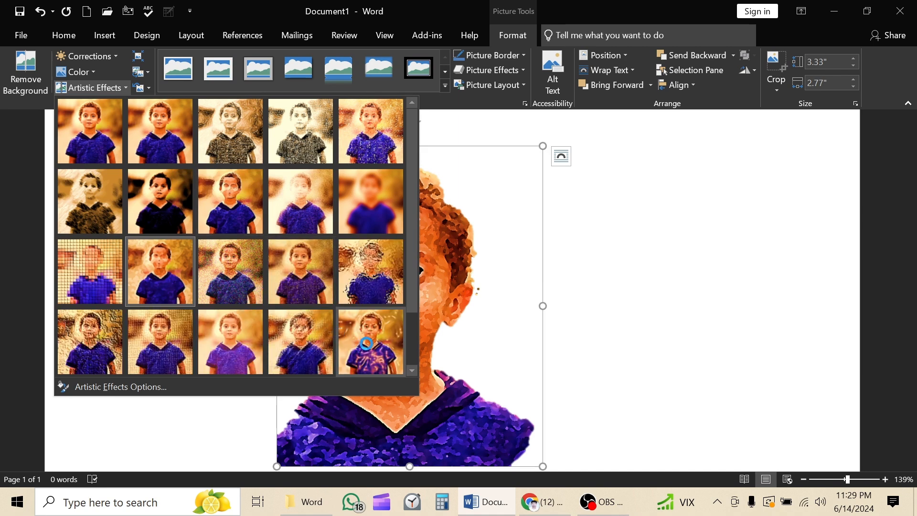
click(367, 343)
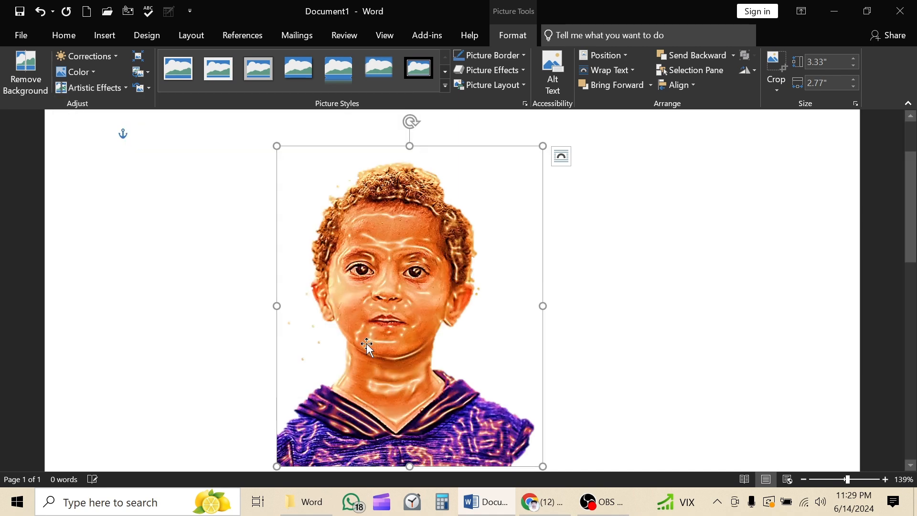
Apply the crisscross etching artistic effect to the boy picture.
click(117, 92)
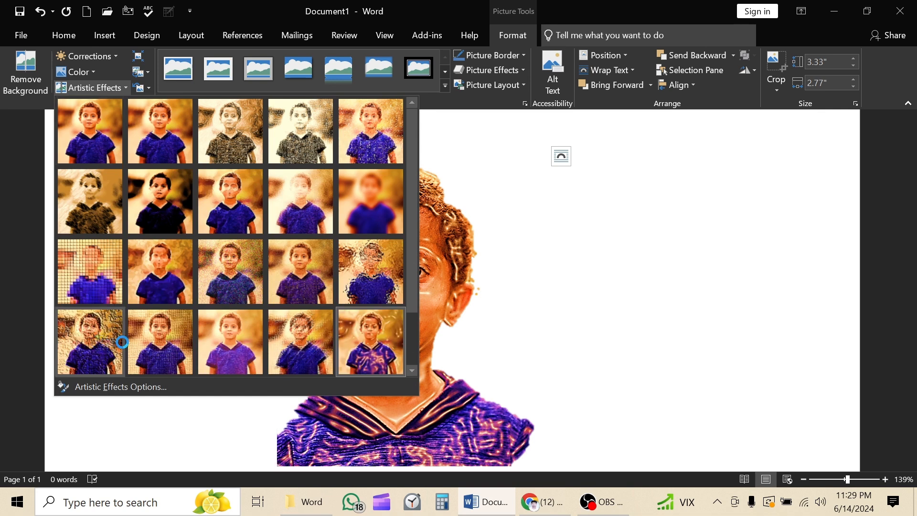
click(229, 348)
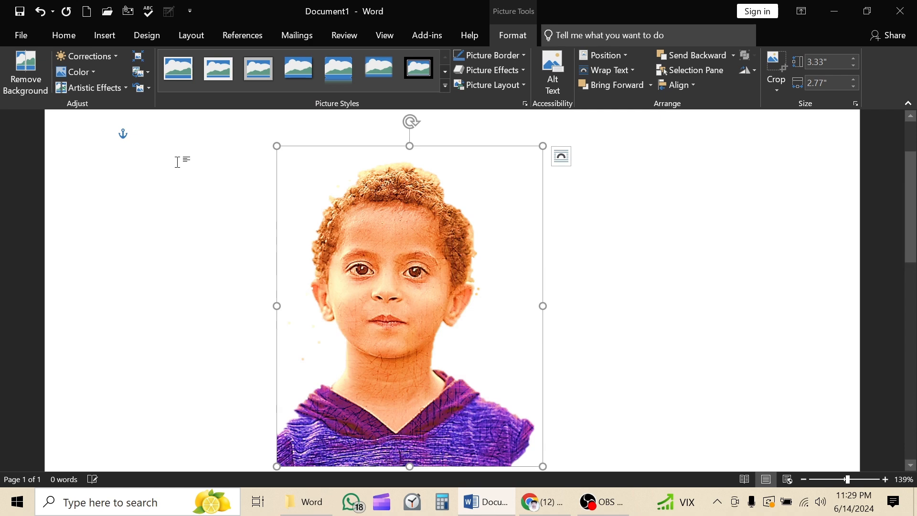
Try the marker artistic effect on the boy picture.
click(116, 90)
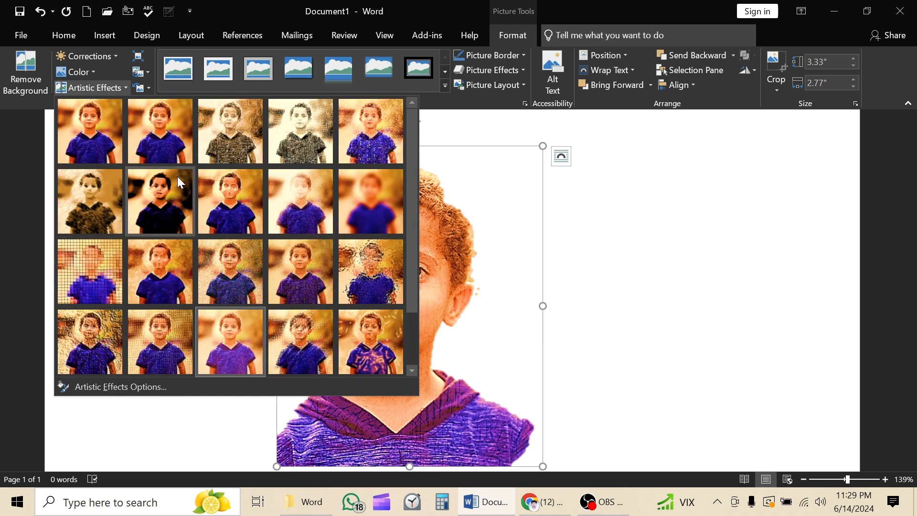
click(171, 129)
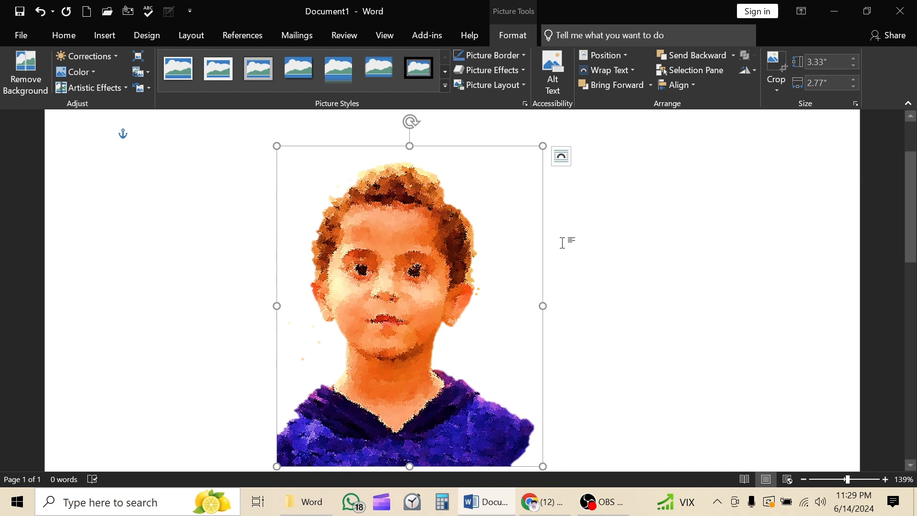
Undo the recent artistic effects and color changes on the boy picture, then deselect it.
key(ctrl+z)
key(ctrl+z)
key(ctrl+z)
key(ctrl+z)
key(ctrl+z)
key(ctrl+z)
key(ctrl+z)
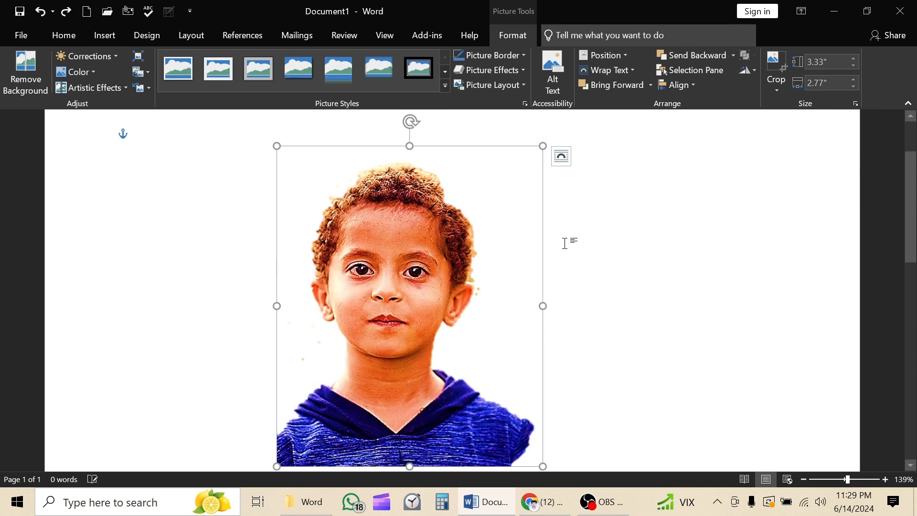
click(565, 243)
scroll(564, 245, up, 1)
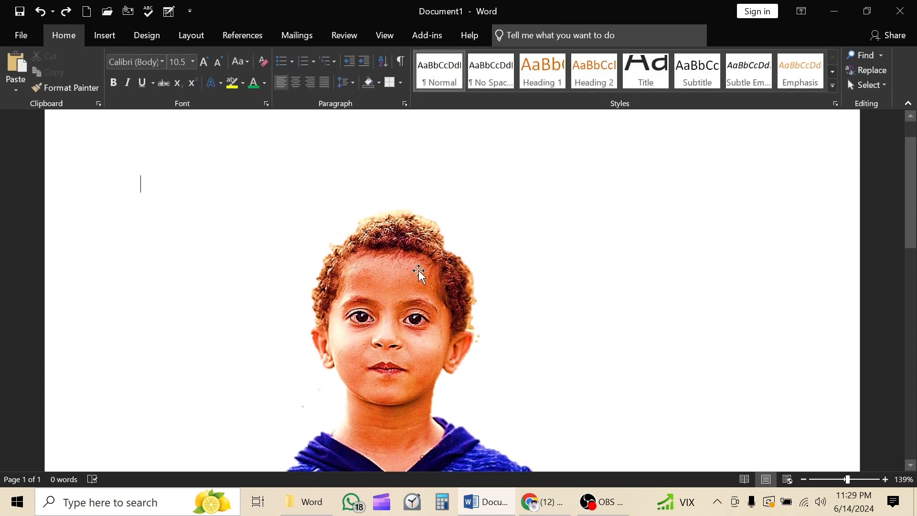
Try the white simple frame picture style on the boy picture.
click(418, 271)
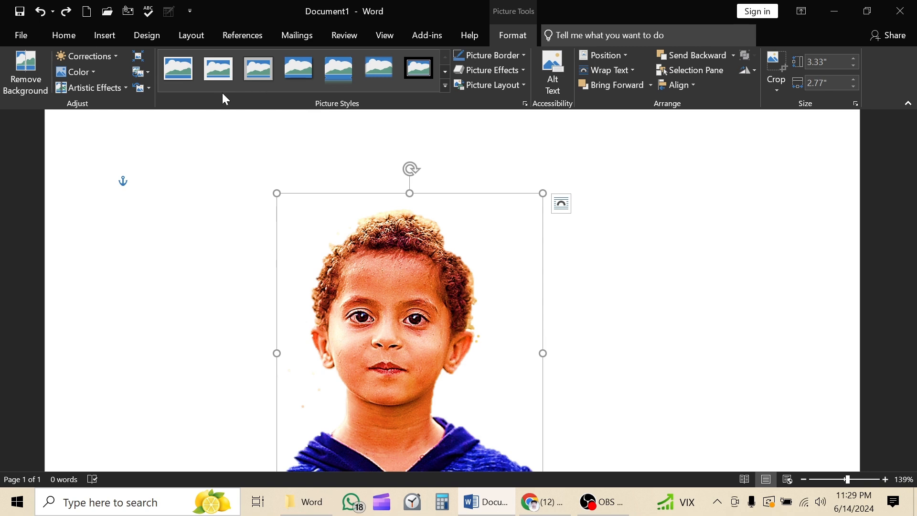
click(187, 75)
scroll(292, 191, down, 3)
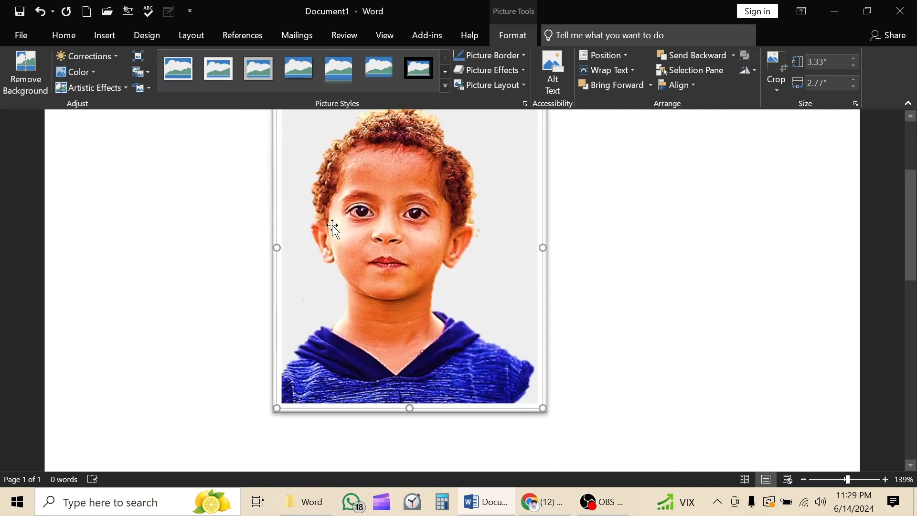
scroll(335, 228, up, 3)
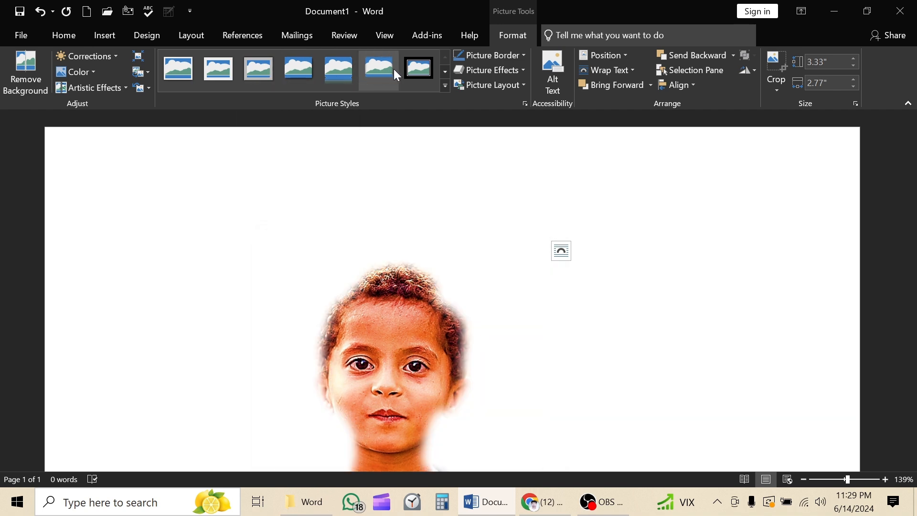
Apply the black double frame picture style to the boy picture and review the other frame styles.
click(441, 85)
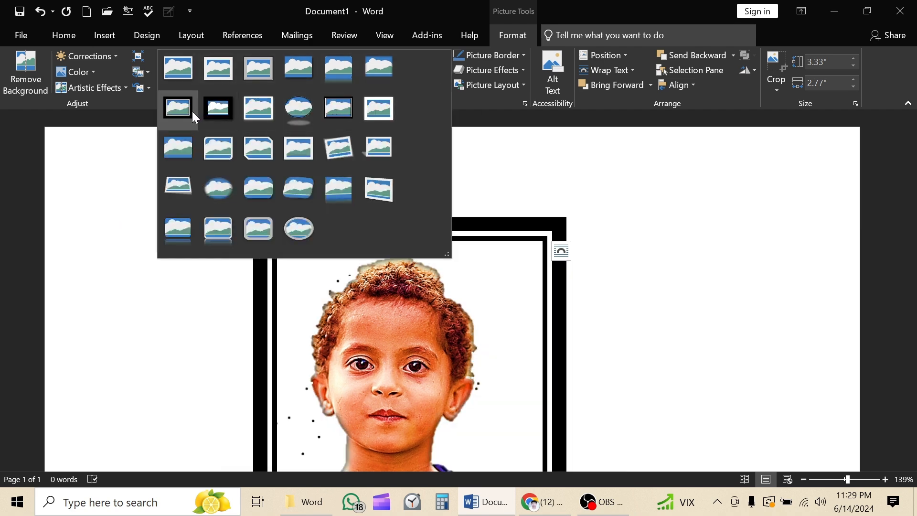
click(193, 114)
scroll(282, 142, down, 4)
scroll(357, 178, up, 1)
scroll(356, 181, down, 1)
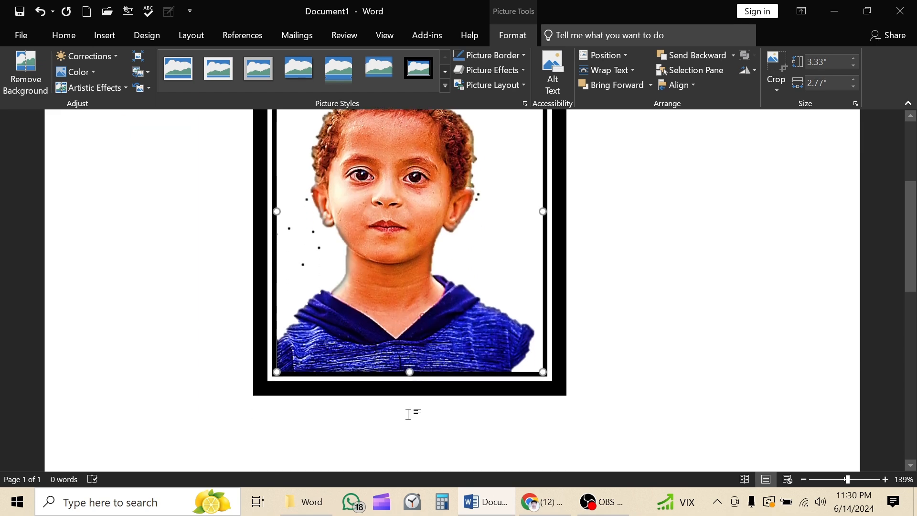
scroll(289, 353, up, 3)
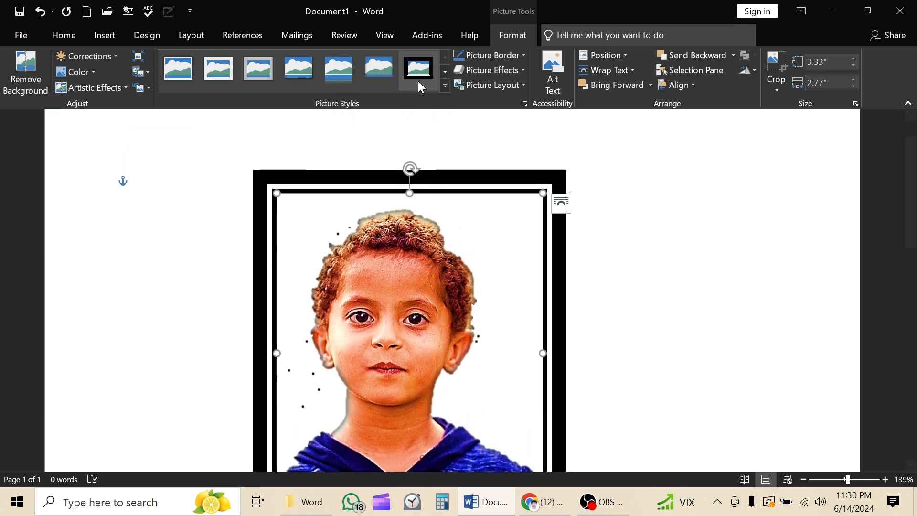
click(445, 86)
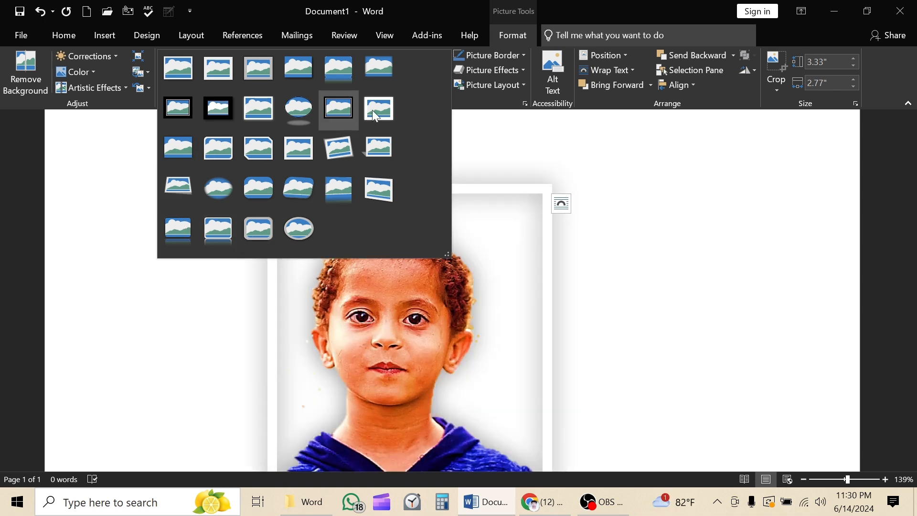
click(339, 109)
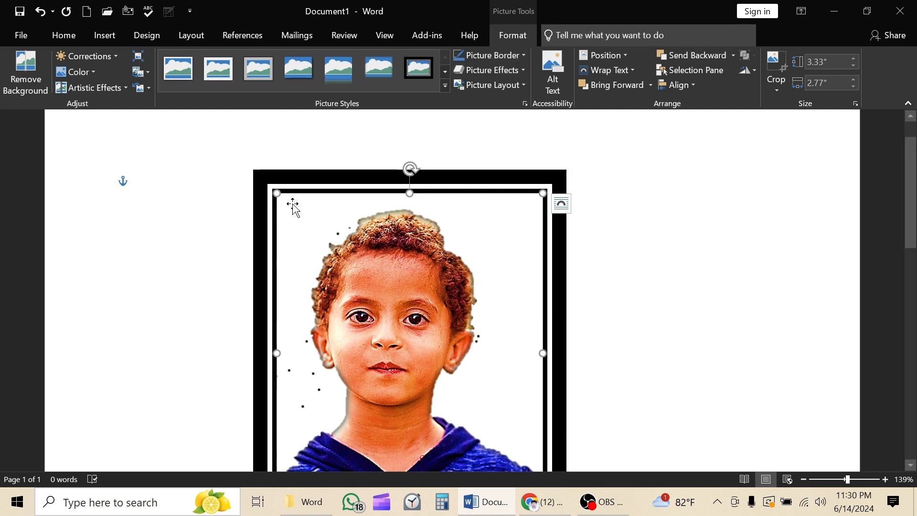
click(706, 276)
scroll(706, 276, down, 3)
scroll(706, 276, up, 3)
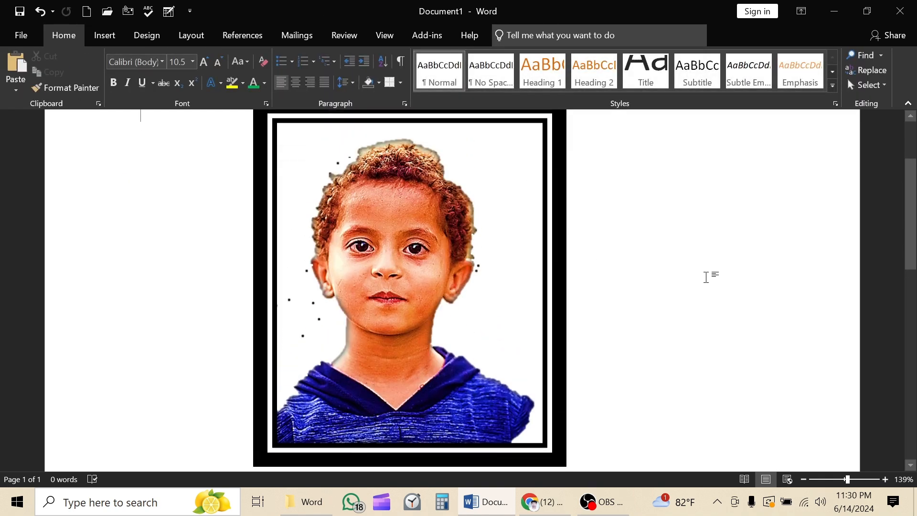
scroll(706, 276, down, 2)
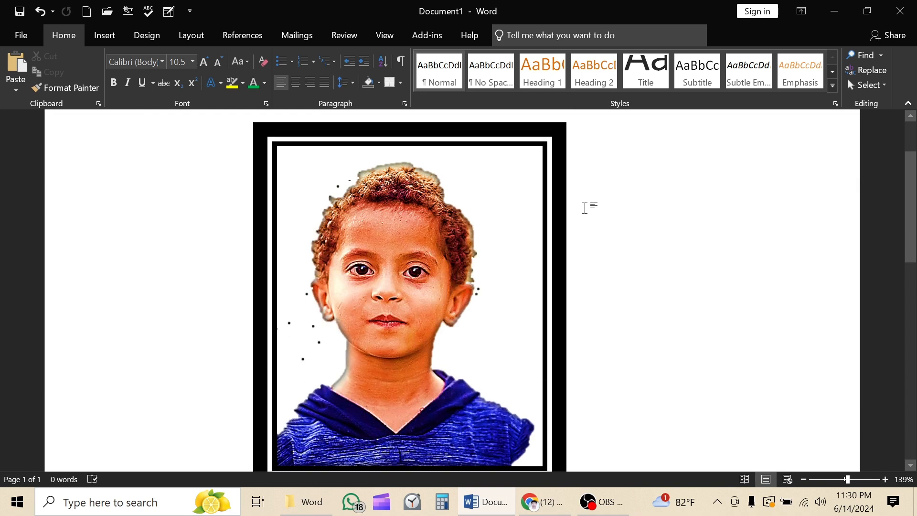
Set the border weight of the boy picture to 6 pt.
click(508, 243)
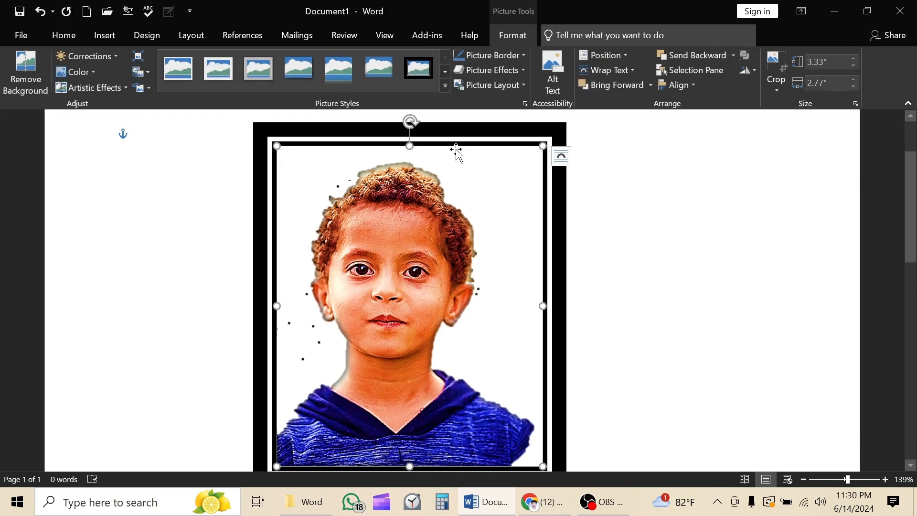
click(524, 55)
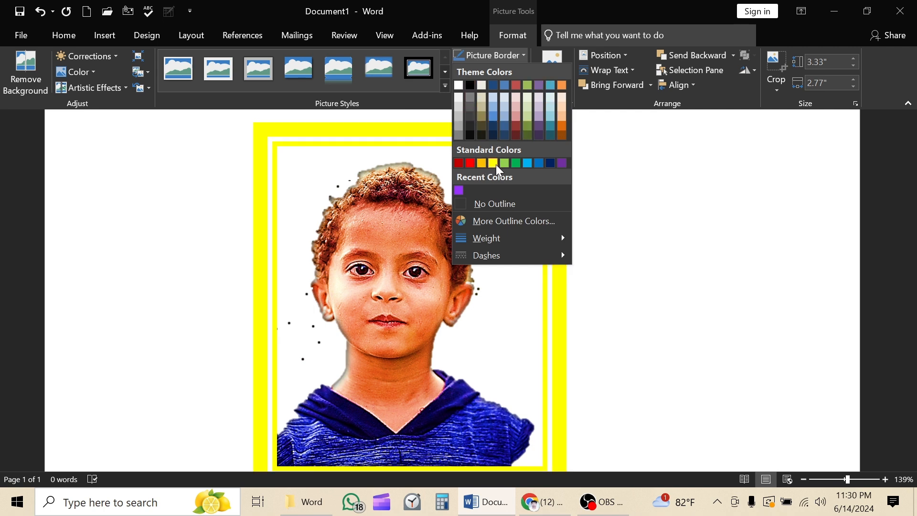
mouse_move(505, 241)
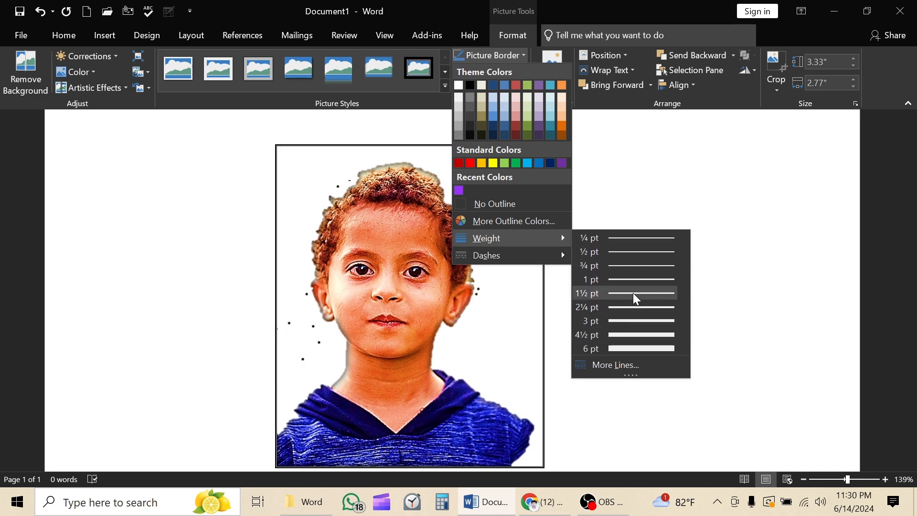
click(633, 349)
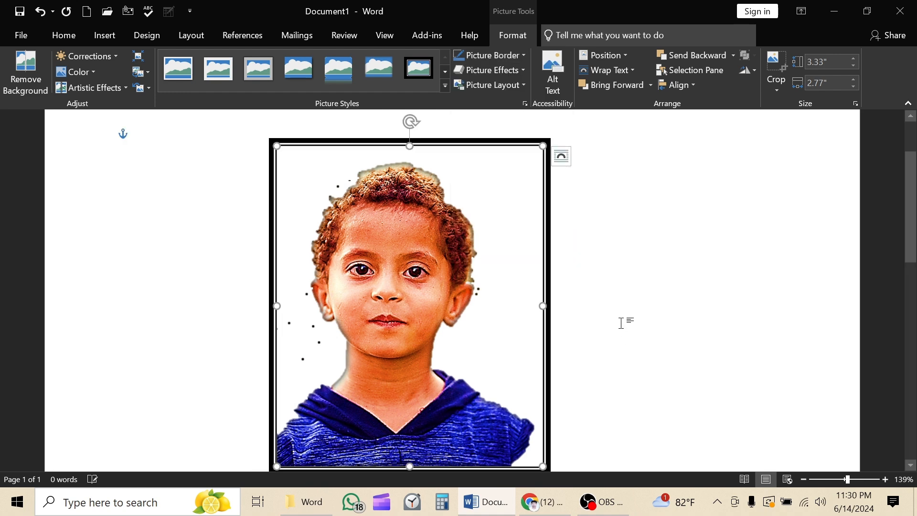
Apply the full reflection variation with the largest offset to the boy picture and check it below the frame.
click(491, 70)
mouse_move(500, 126)
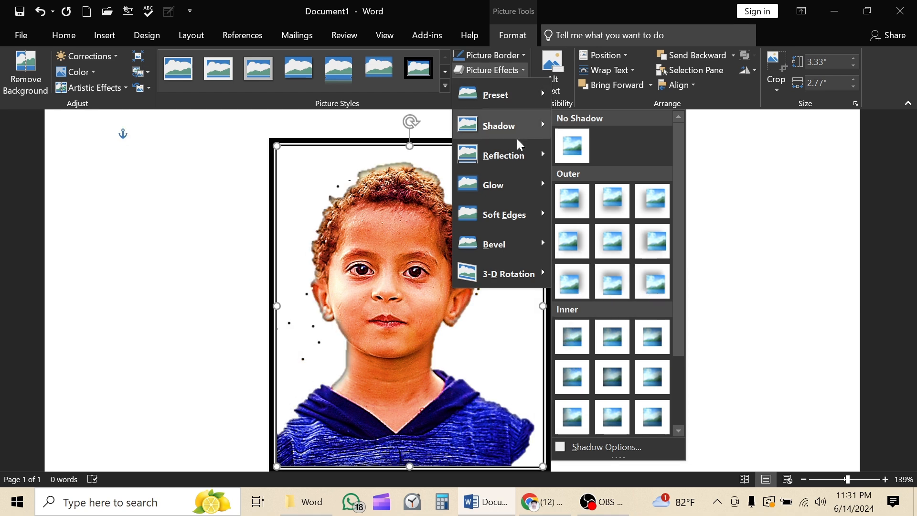
mouse_move(514, 156)
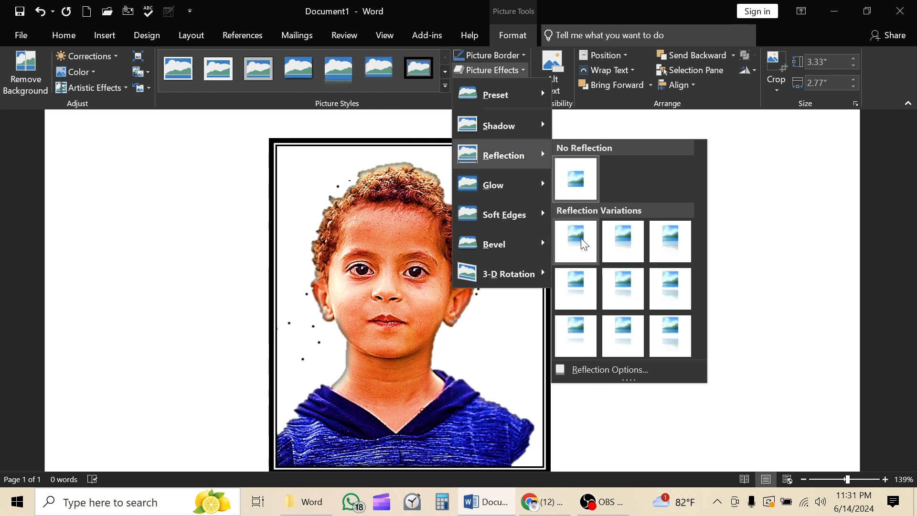
click(671, 335)
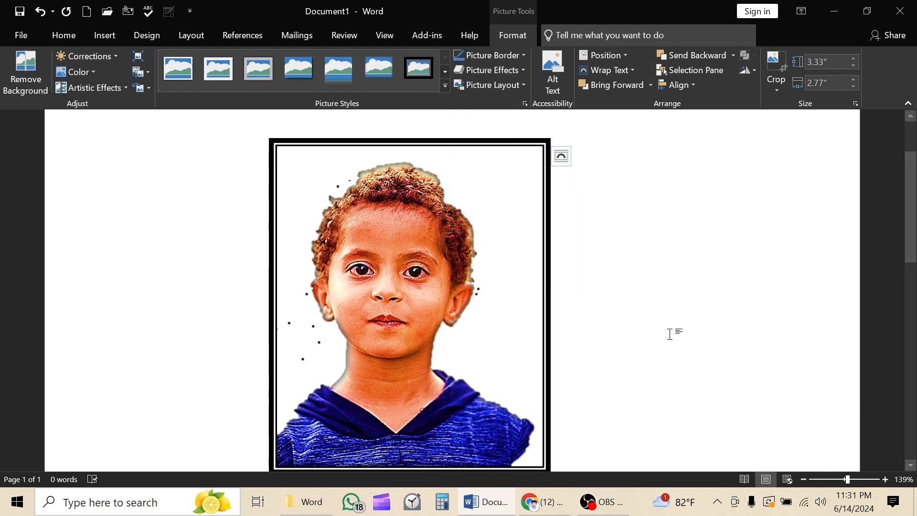
scroll(669, 332, down, 6)
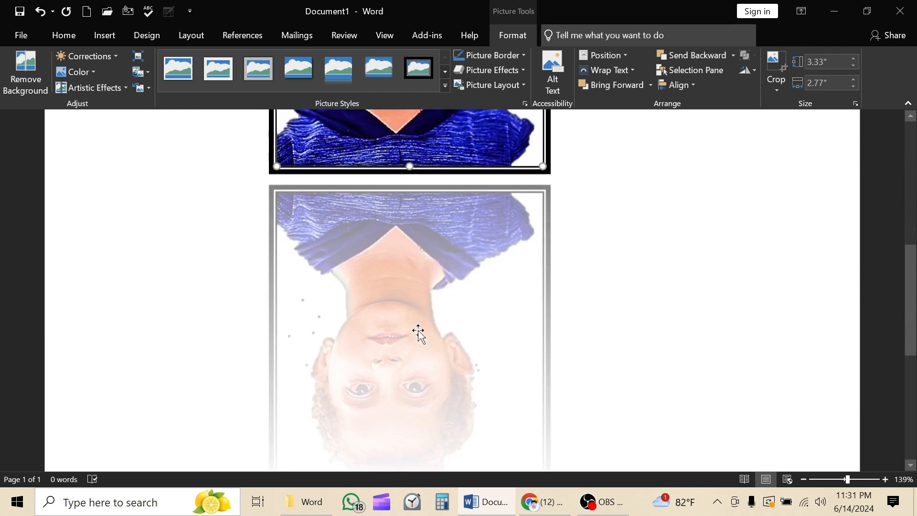
scroll(419, 333, up, 3)
scroll(419, 333, down, 4)
scroll(419, 333, up, 8)
scroll(419, 333, down, 3)
scroll(417, 331, up, 6)
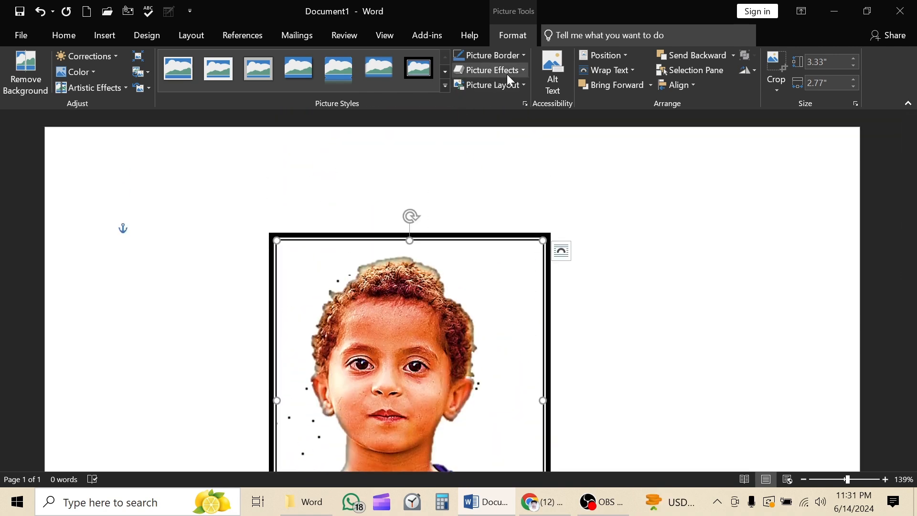
Apply a green glow from the third row of variations and soft edges to the boy picture.
click(507, 76)
mouse_move(501, 193)
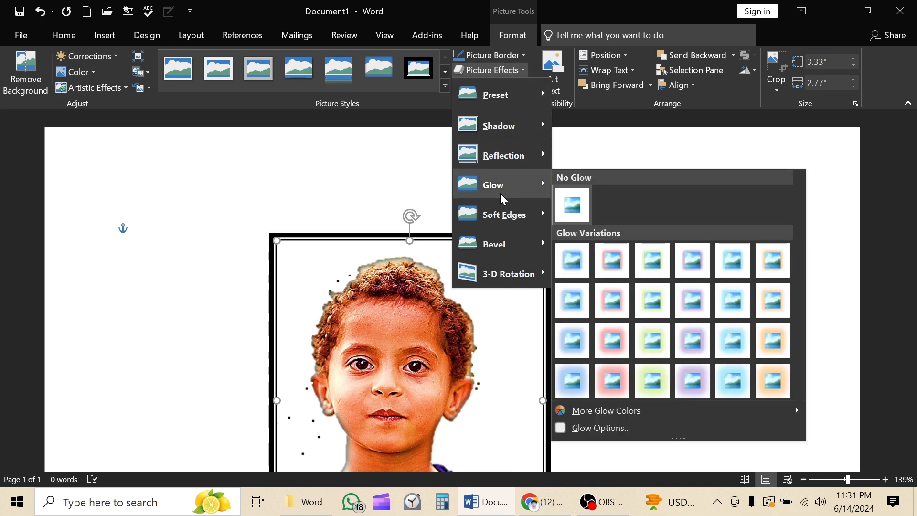
mouse_move(525, 162)
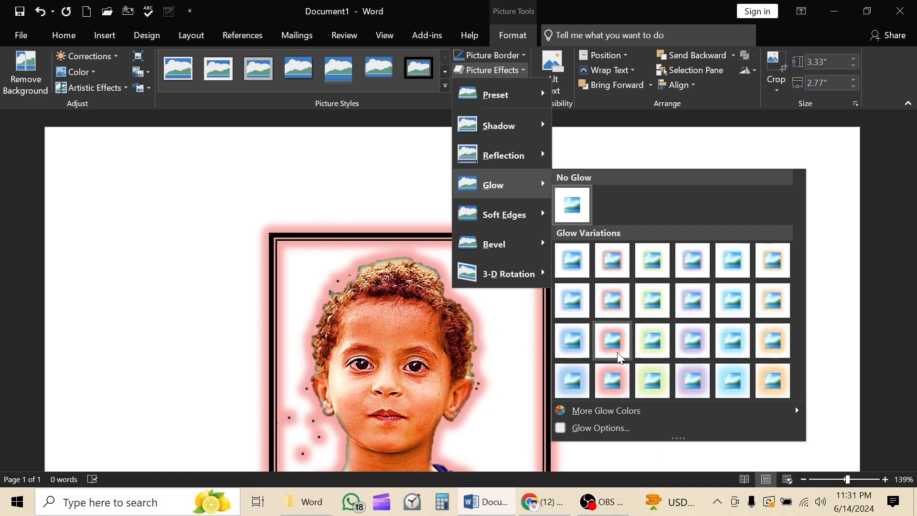
click(657, 340)
scroll(603, 326, down, 1)
scroll(603, 326, down, 2)
scroll(603, 326, up, 3)
Apply the parallel isometric top up 3-D rotation to the boy picture and check the whole result.
click(492, 70)
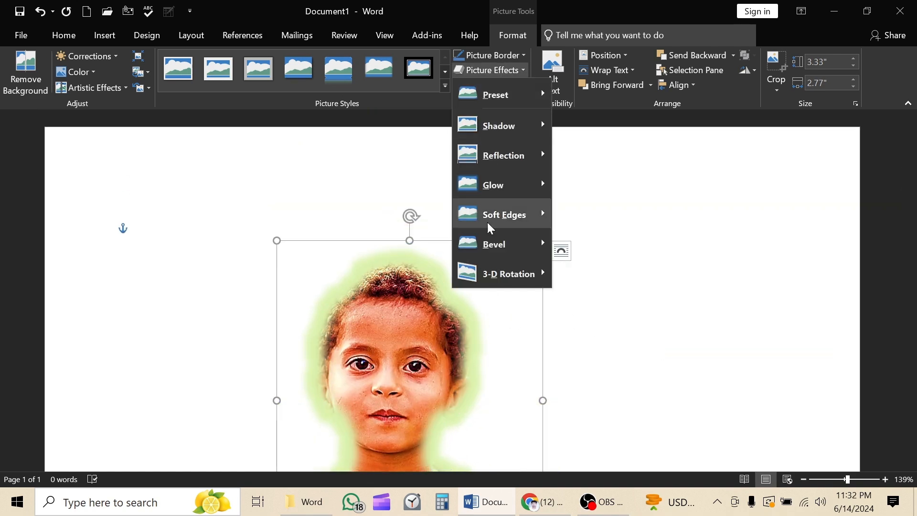
mouse_move(489, 272)
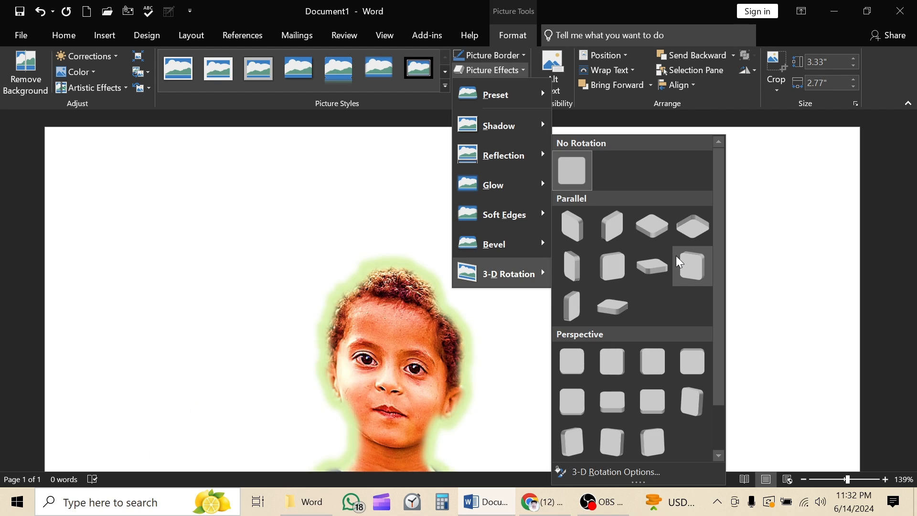
scroll(679, 286, down, 1)
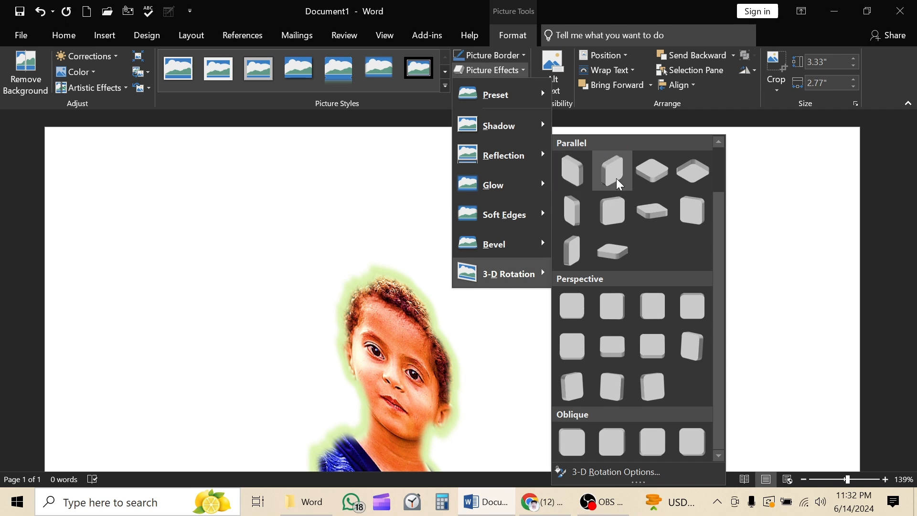
click(652, 171)
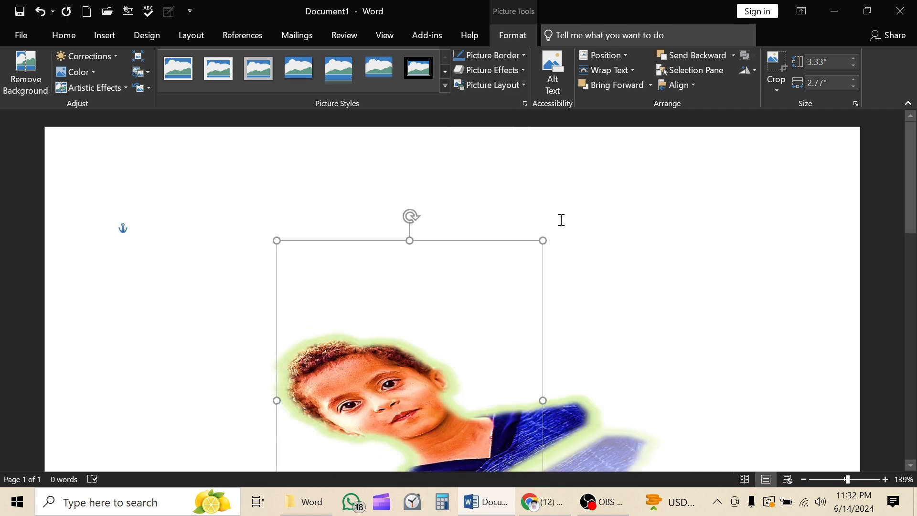
scroll(561, 225, down, 3)
scroll(560, 225, down, 1)
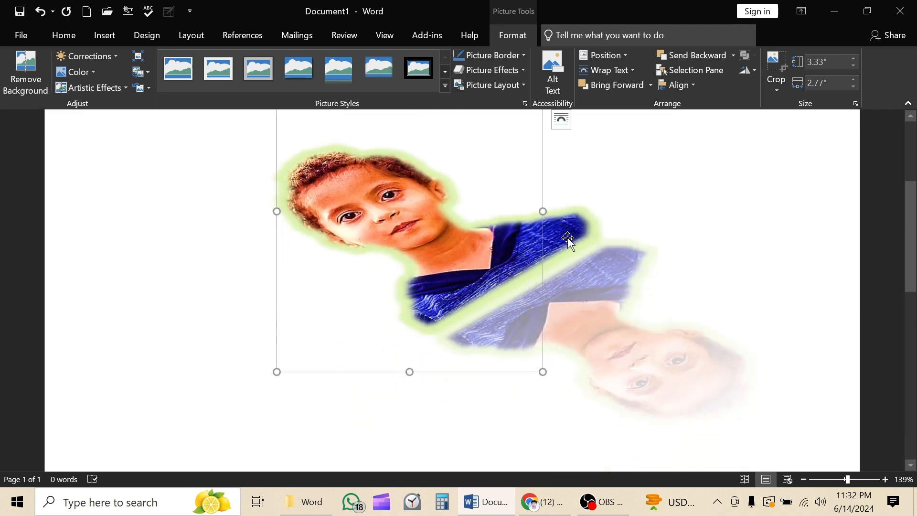
scroll(568, 242, up, 3)
scroll(568, 238, down, 2)
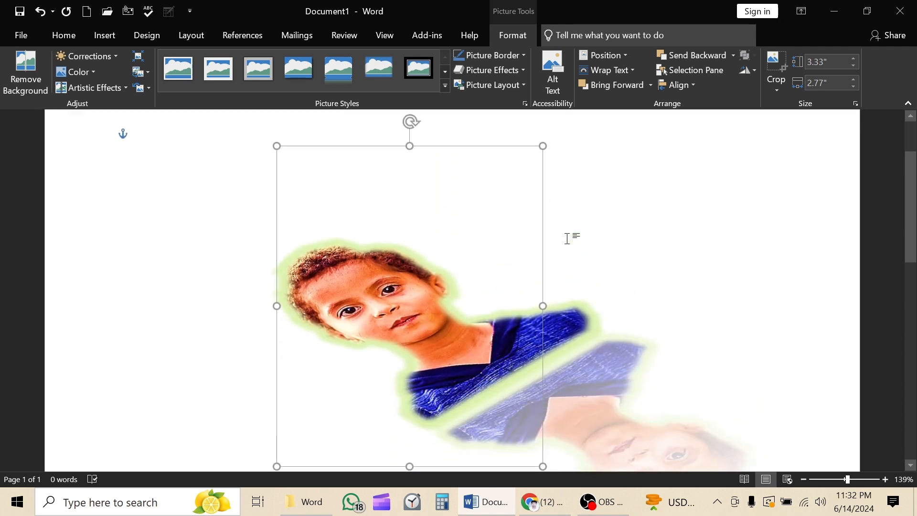